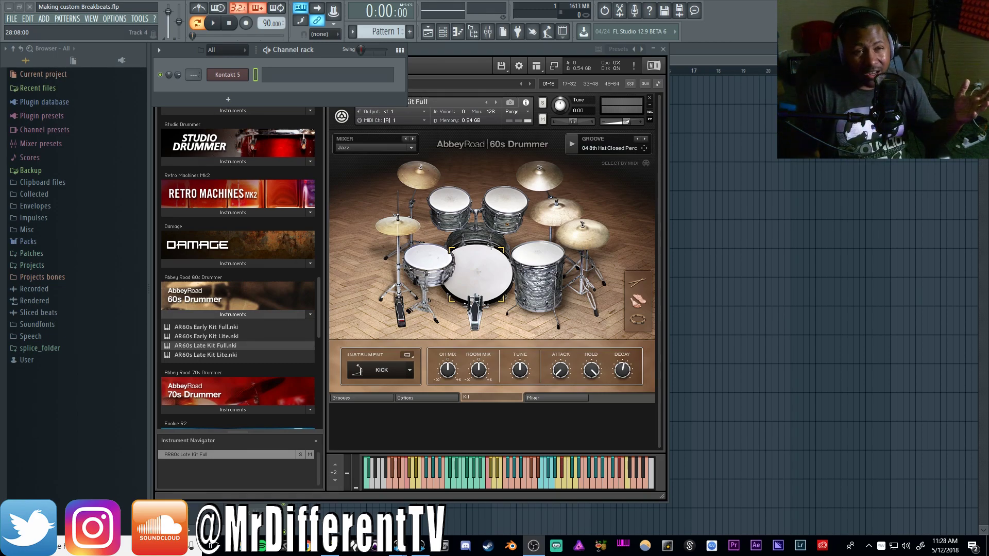
Bring the Kontakt 5 window forward and open the channel rack to reach its channel
left_click(446, 48)
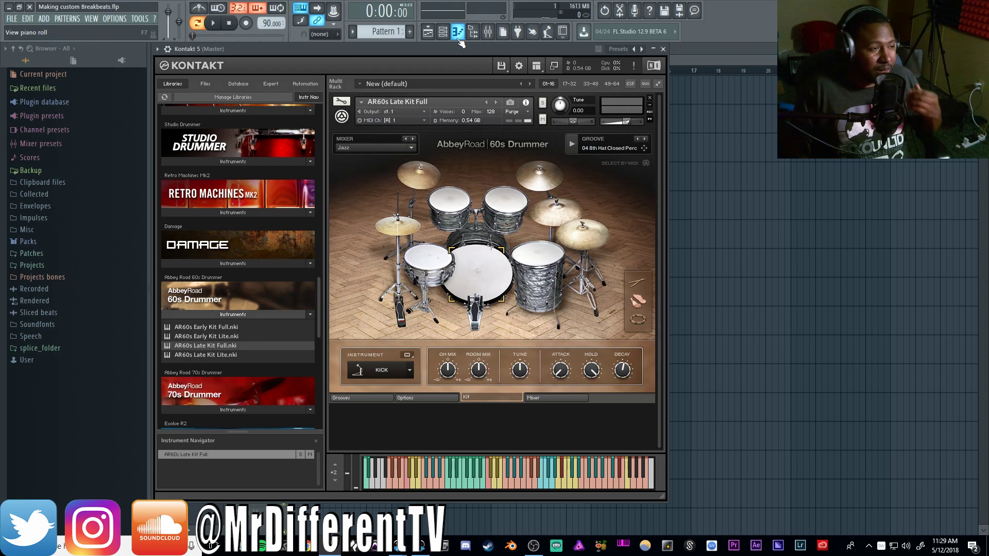
left_click(442, 32)
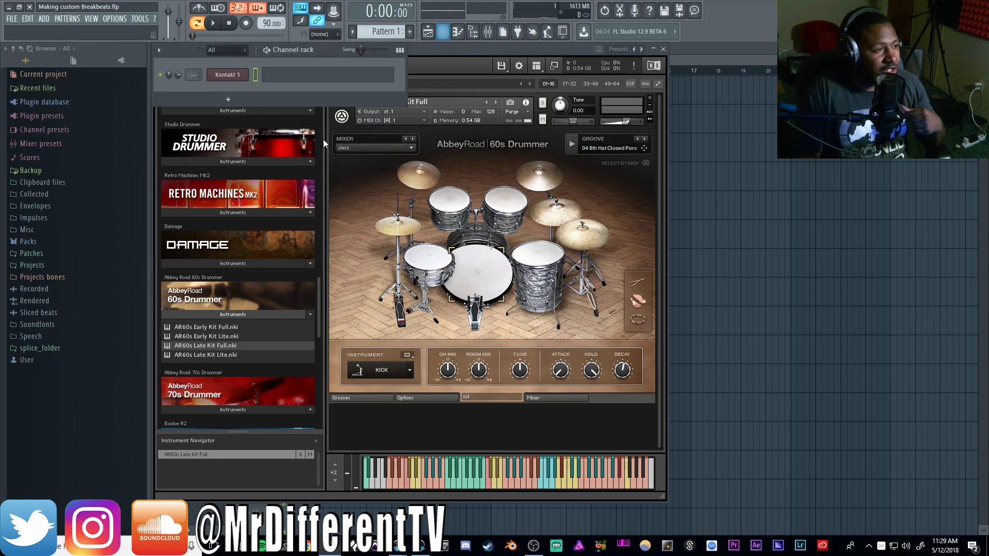
Draw four F#3 notes at the start of bar 1 and ramp the last three velocities down
left_click(279, 77)
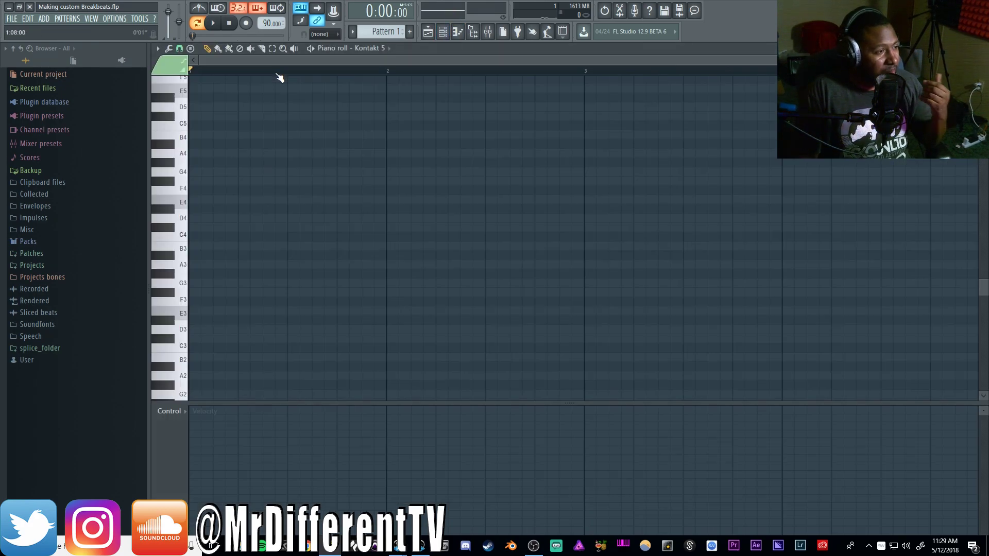
left_click(194, 292)
left_click(219, 292)
left_click(206, 292)
left_click(231, 292)
key("space")
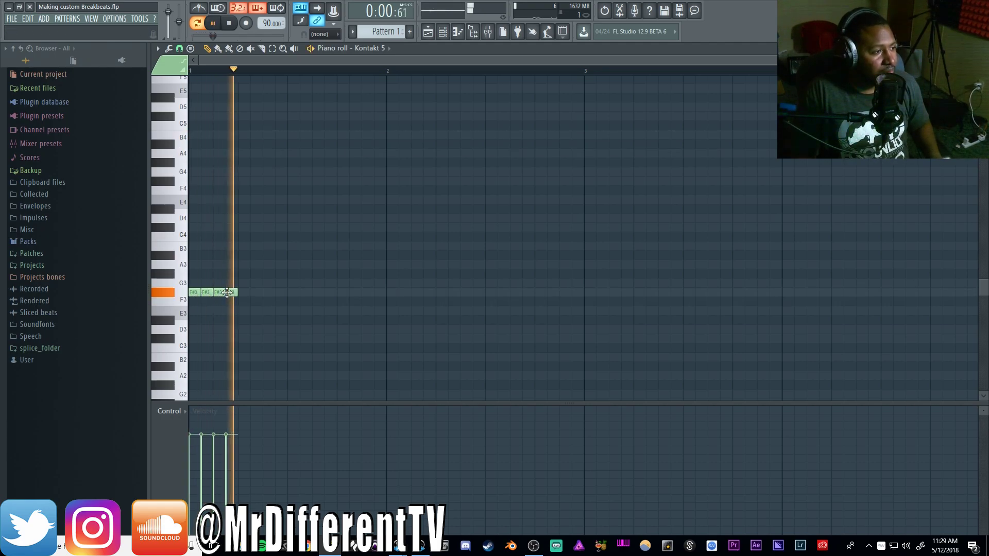
key("space")
left_click_drag(203, 452, 232, 481)
key("space")
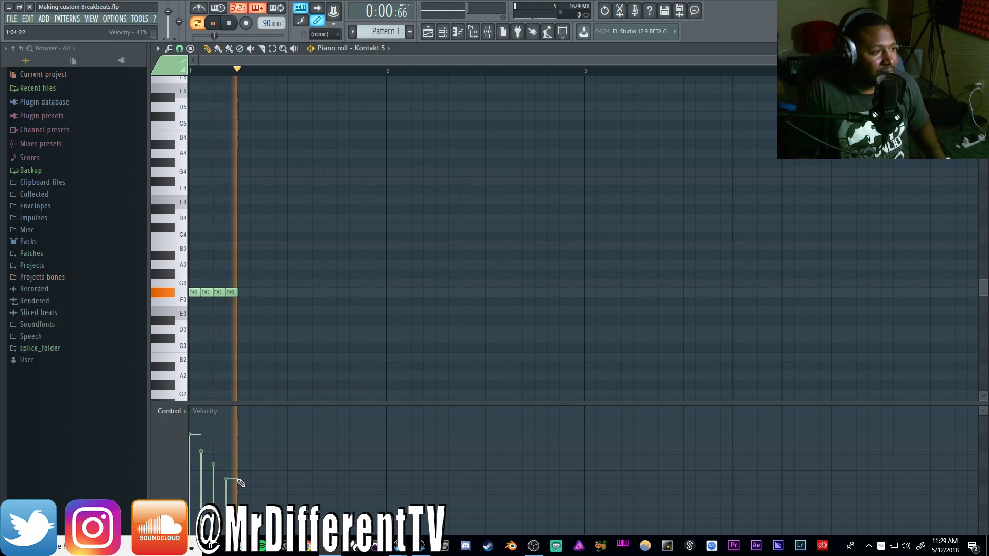
key("space")
key("space")
key("space")
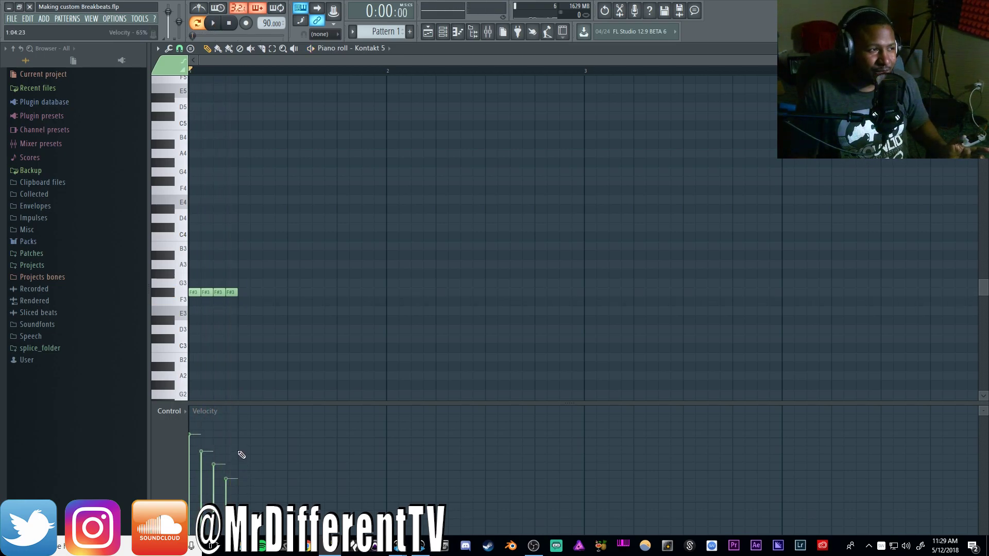
Delete and redraw the four F#3 notes, then raise all their velocities to full
right_click(230, 292)
right_click(219, 292)
right_click(207, 292)
right_click(193, 292)
left_click(194, 292)
left_click(219, 292)
left_click(206, 292)
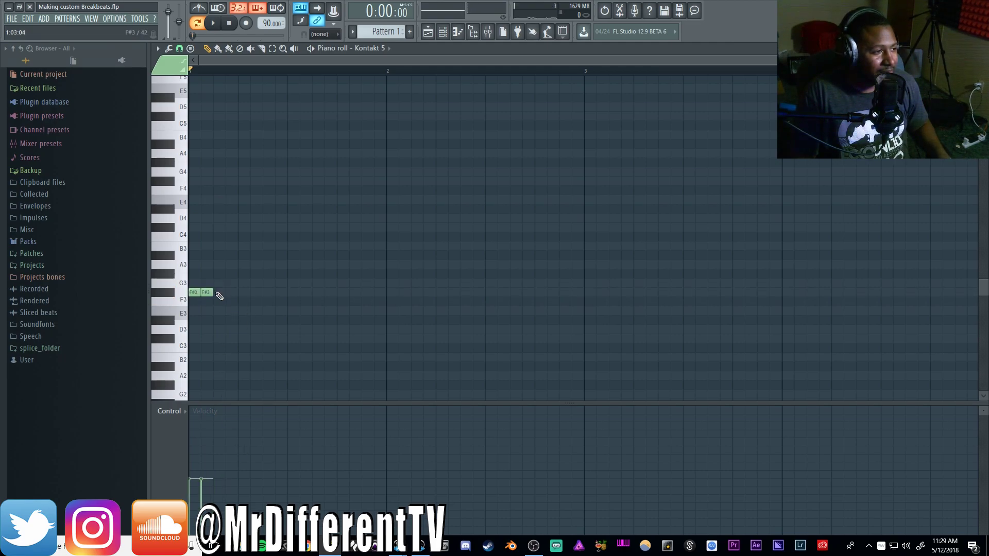
left_click(230, 292)
left_click_drag(236, 441, 194, 439)
key("space")
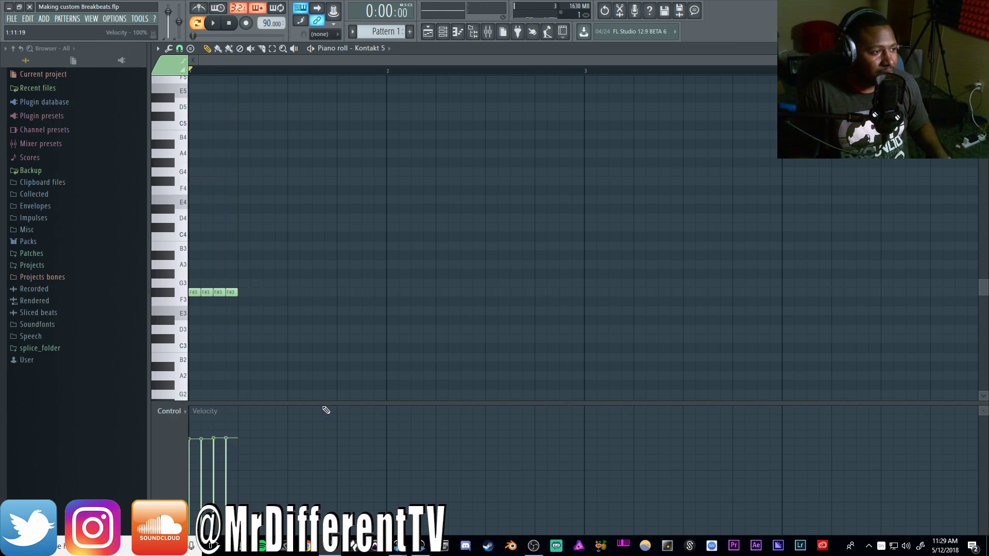
key("space")
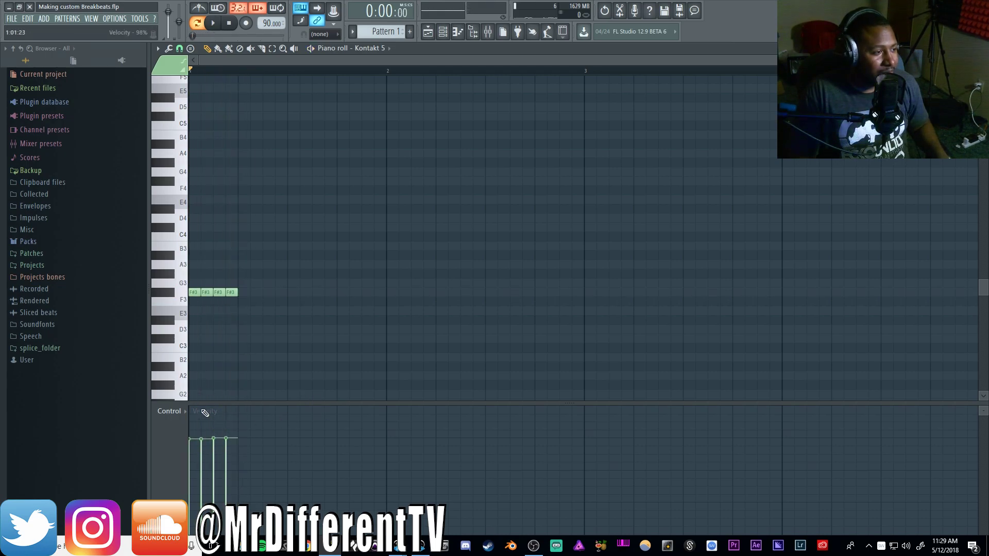
Lower the second and third note velocities and duplicate the group to fill the bar
left_click_drag(202, 455, 228, 476)
key("space")
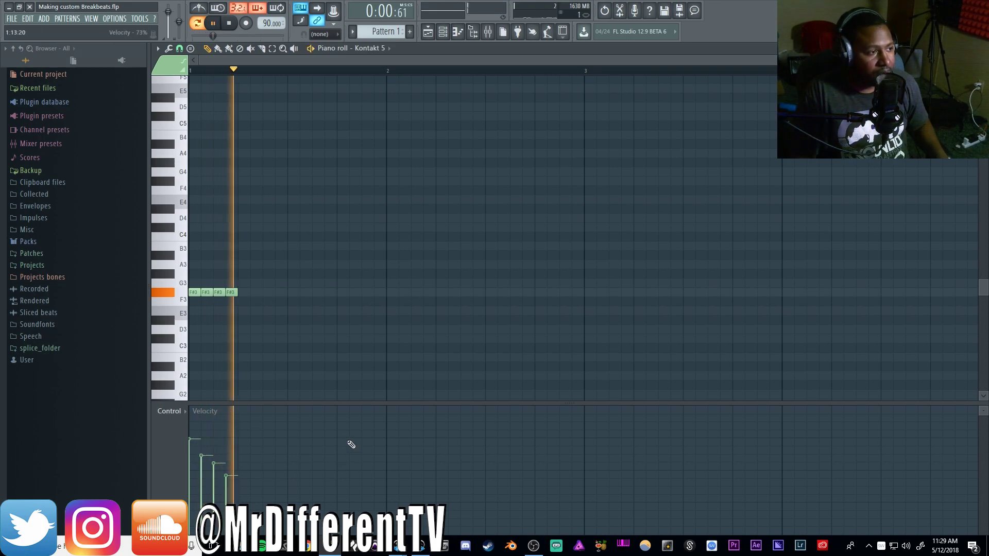
key("space")
key("ctrl+b")
key("ctrl+b")
key("ctrl+b")
key("ctrl+d")
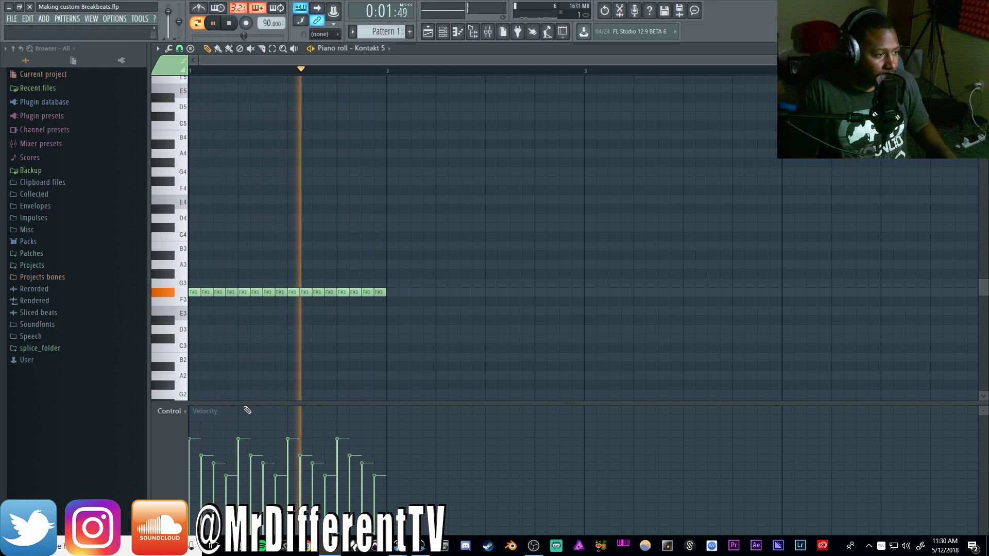
key("space")
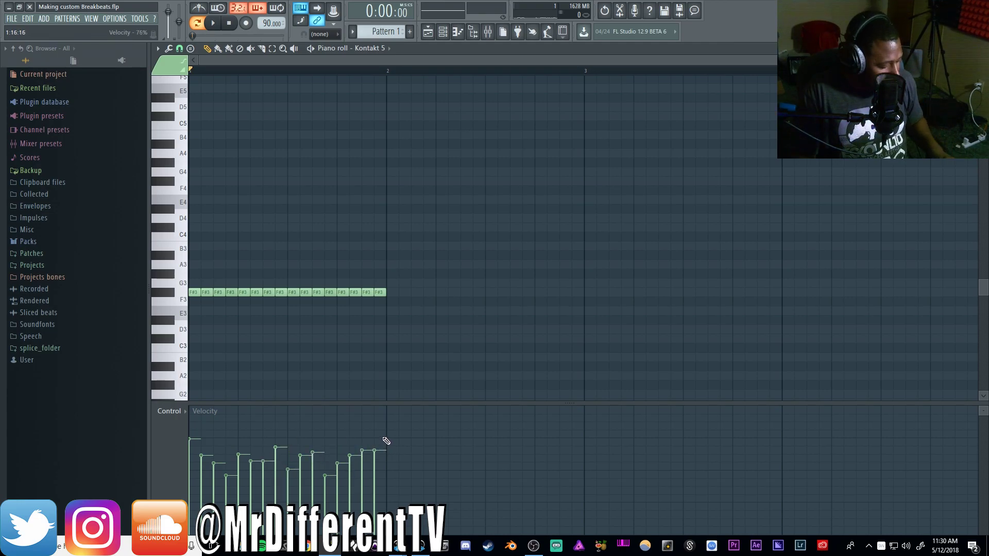
Randomize the F#3 note velocities with Alt+R, turning up VEL, and accept
key("alt+r")
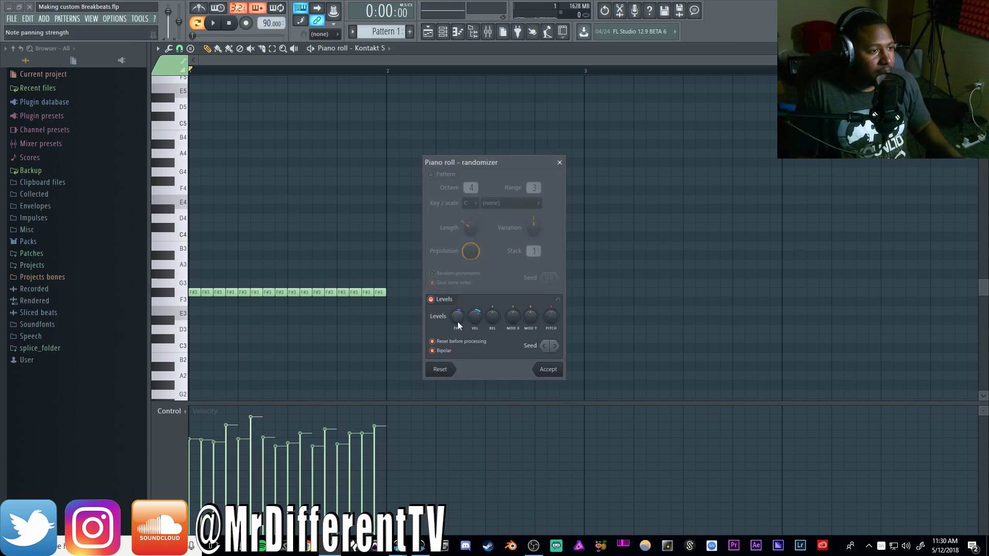
left_click_drag(473, 324, 473, 315)
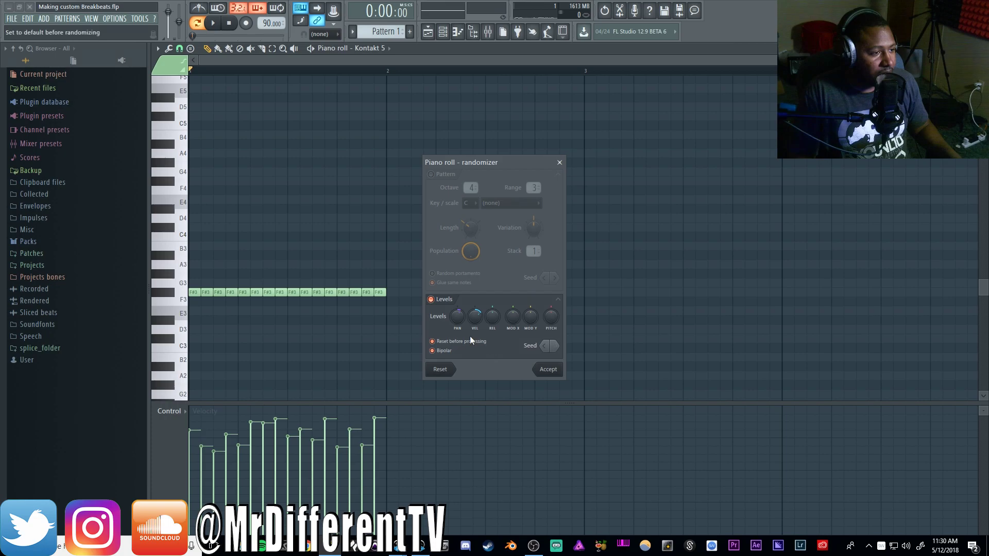
left_click(458, 316)
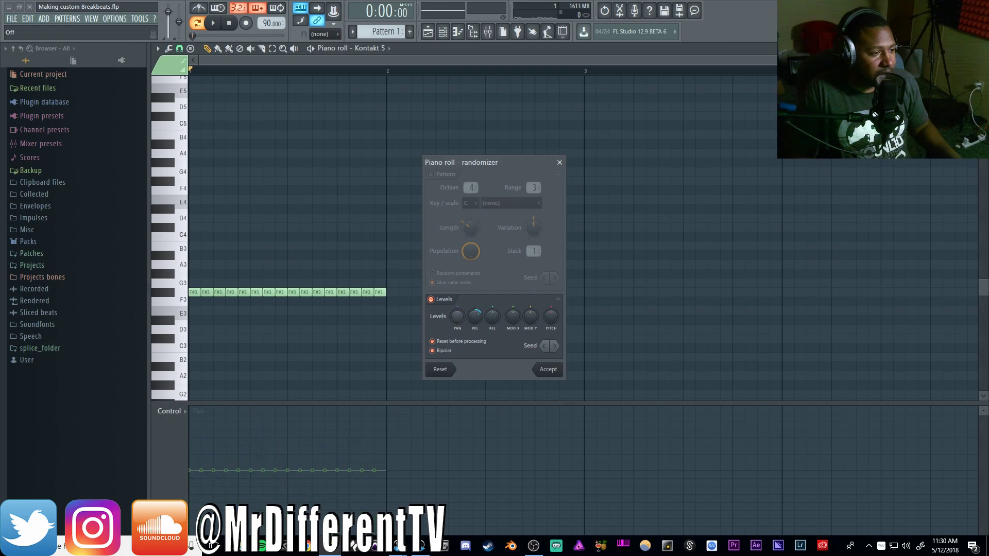
left_click(472, 323)
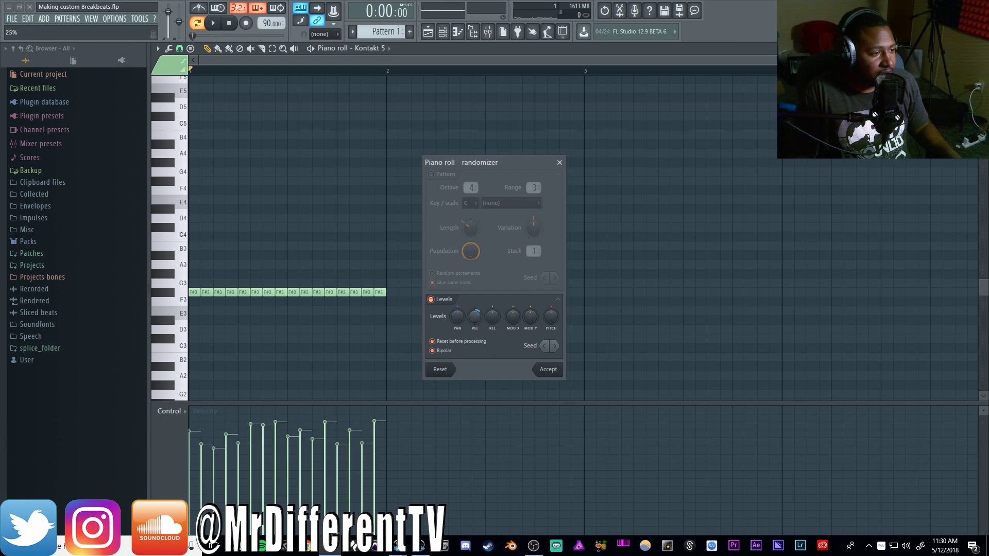
left_click(550, 370)
key("space")
key("space")
Delete all but the first four-note group and repeat it across the bar with Ctrl+B
left_click_drag(392, 295, 218, 294)
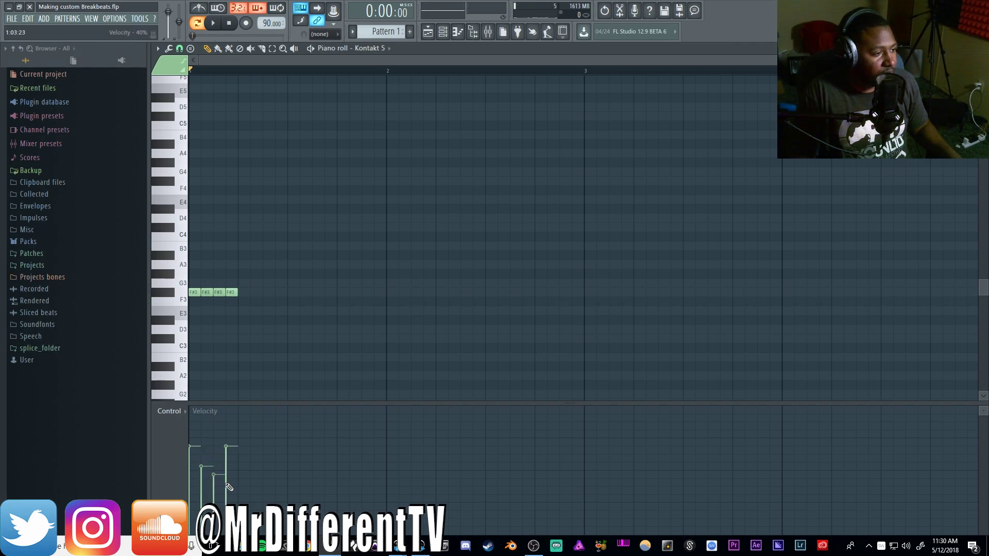
key("ctrl+b")
key("ctrl+b")
key("ctrl+b")
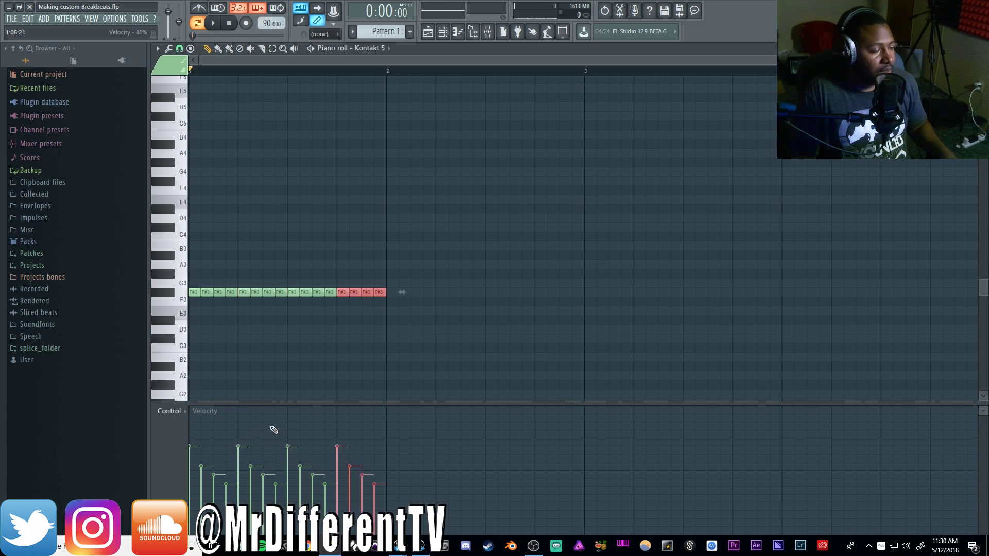
key("space")
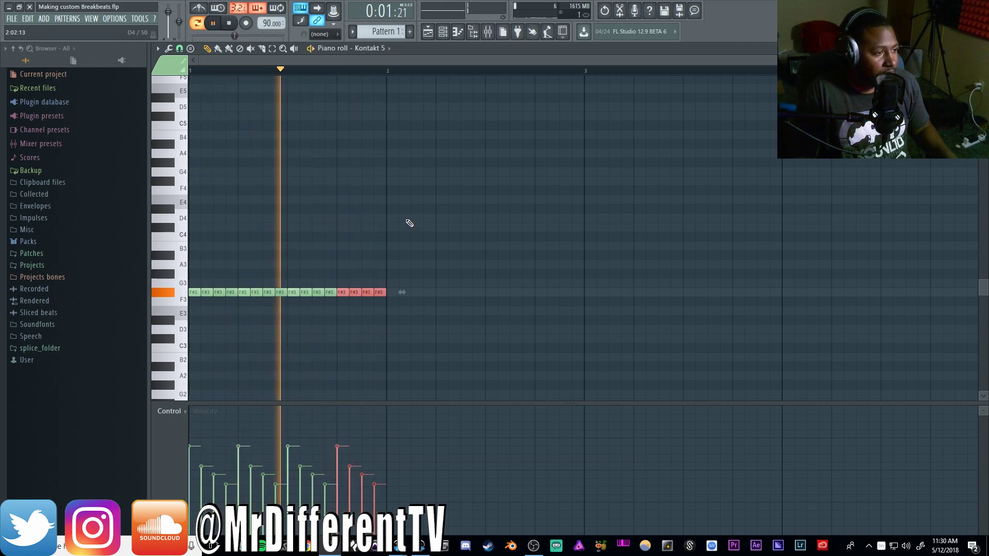
key("space")
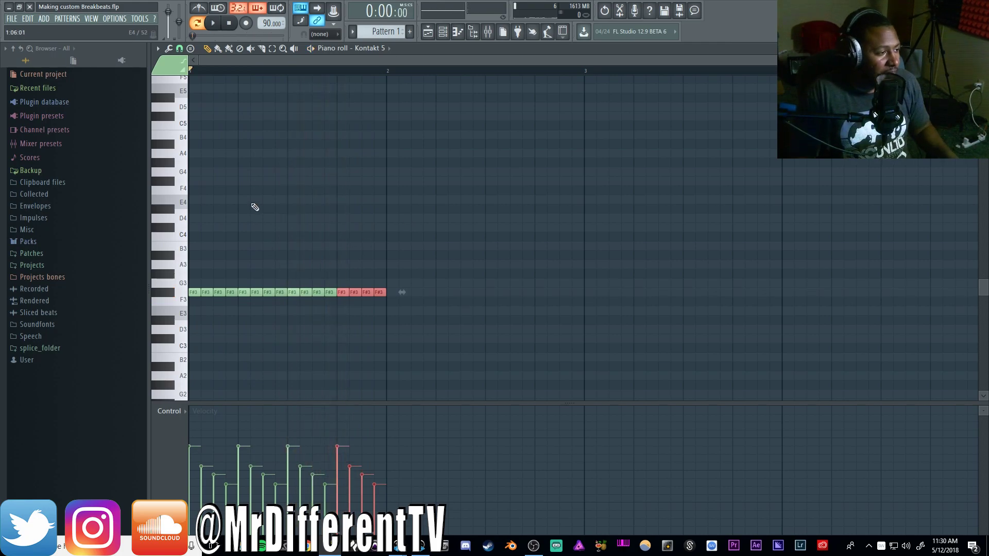
key("ctrl+d")
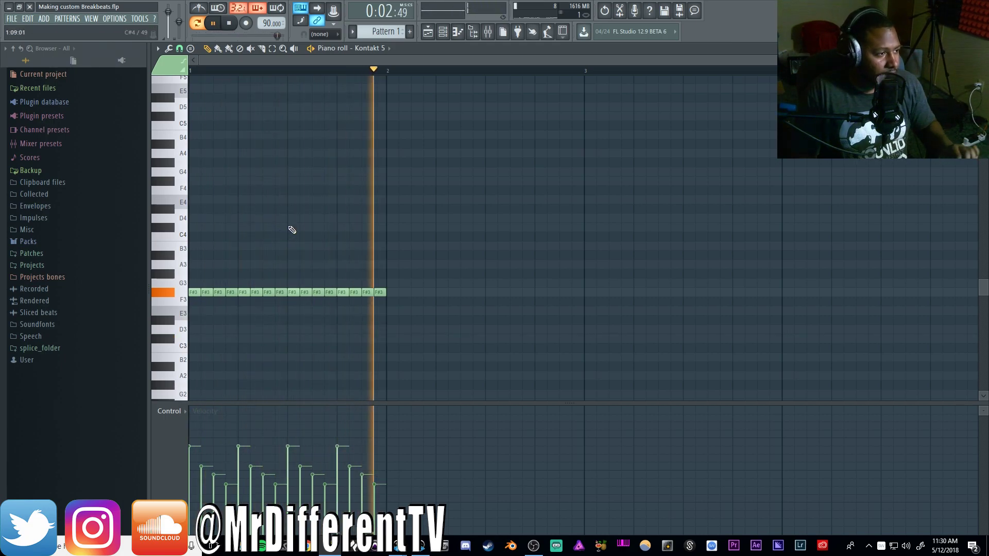
Select the two C#3 notes on beats 2 and 4 and play them with the F#3 notes
key("space")
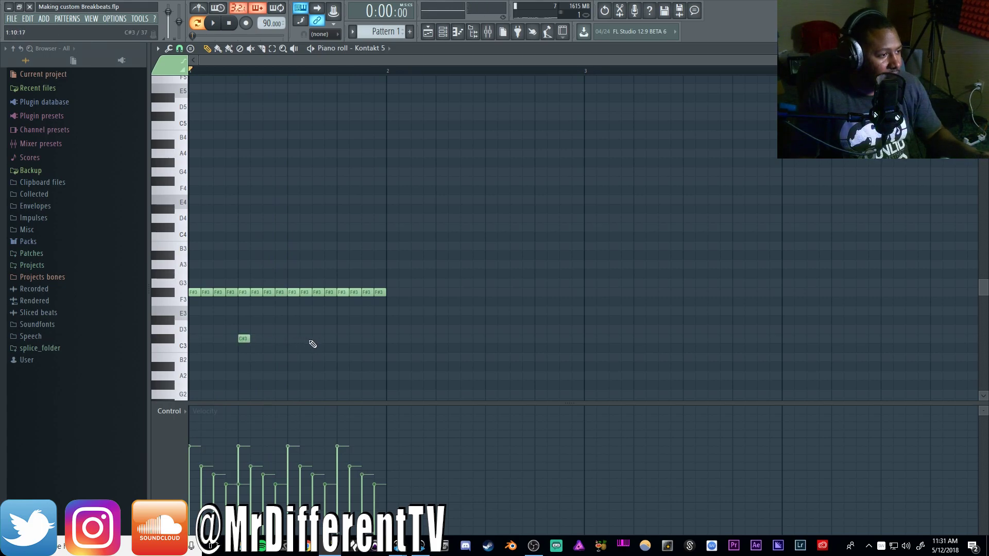
key("space")
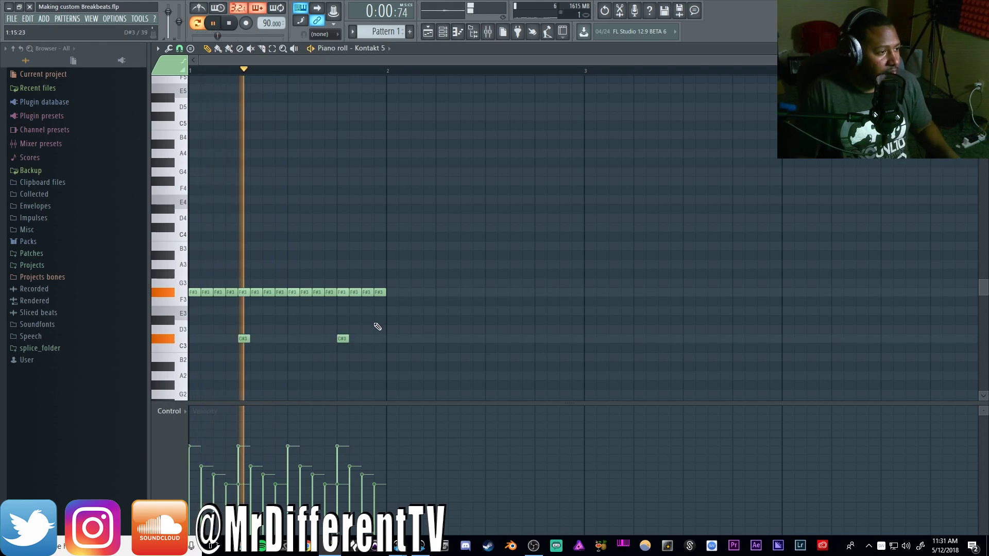
key("space")
left_click(186, 341)
scroll(244, 340, "up", 2)
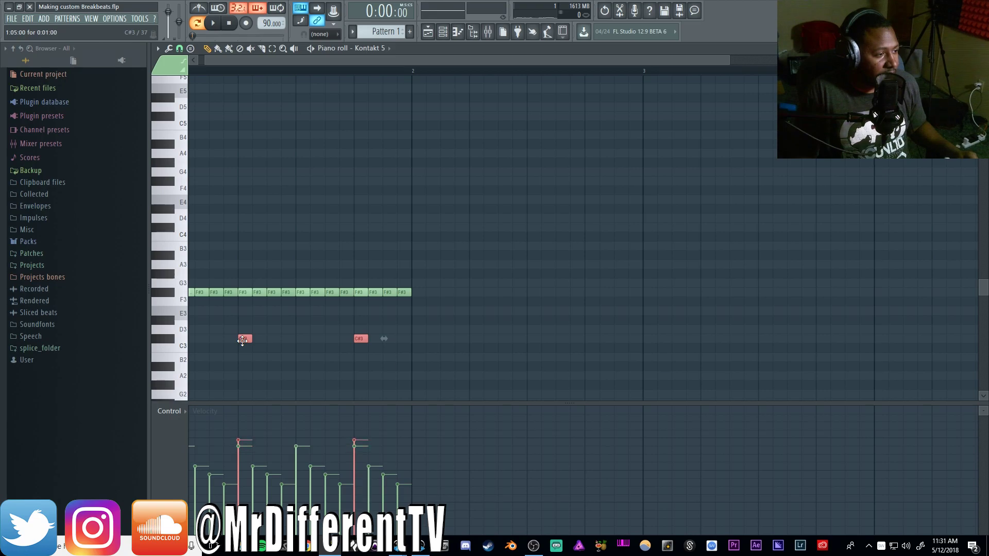
key("space")
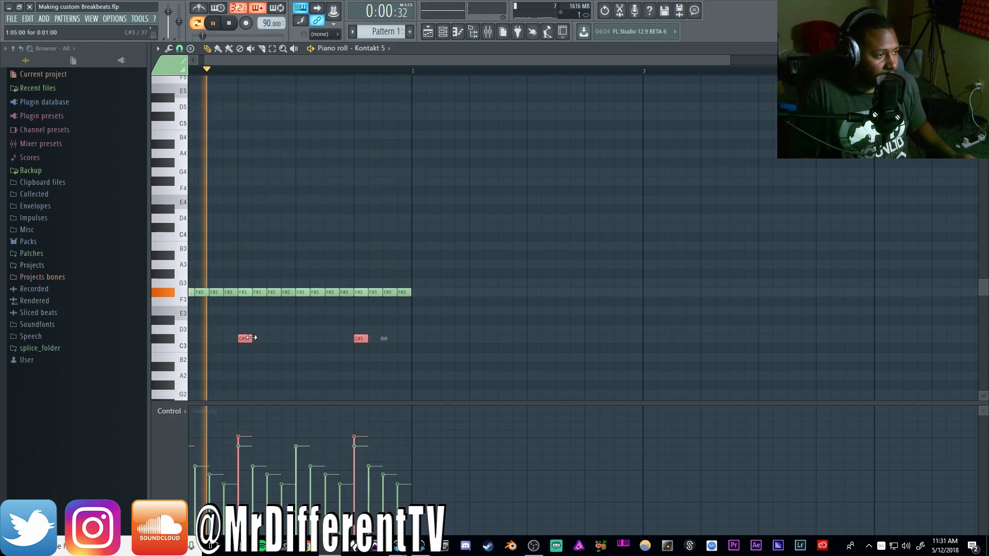
left_click(283, 330)
scroll(283, 329, "down", 4)
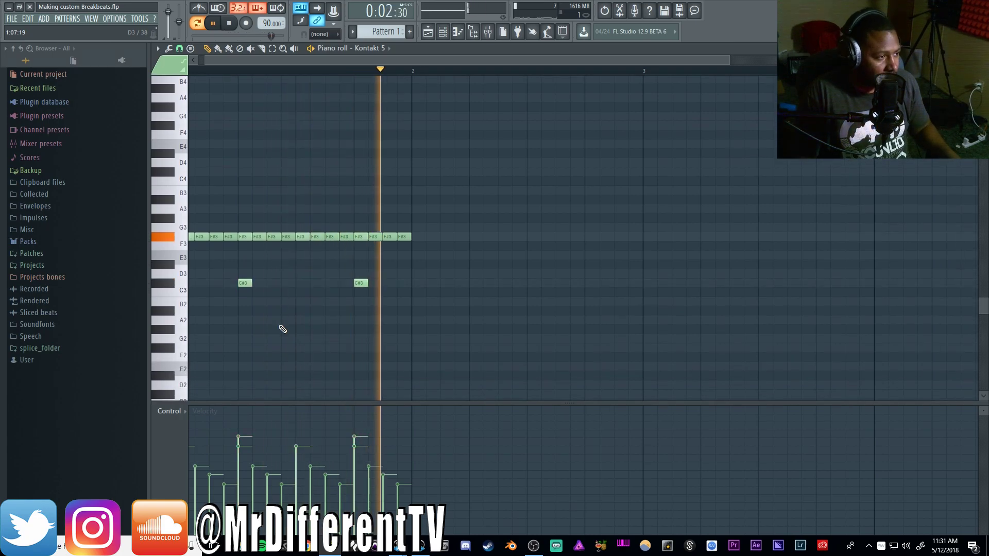
key("space")
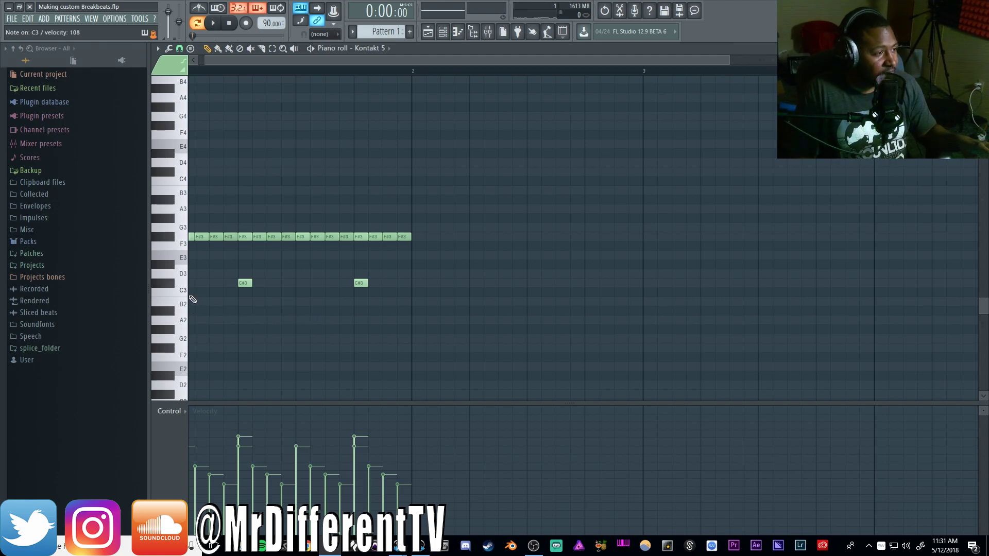
Add a C3 note to bar 1 and preview the pattern
left_click_drag(314, 60, 222, 185)
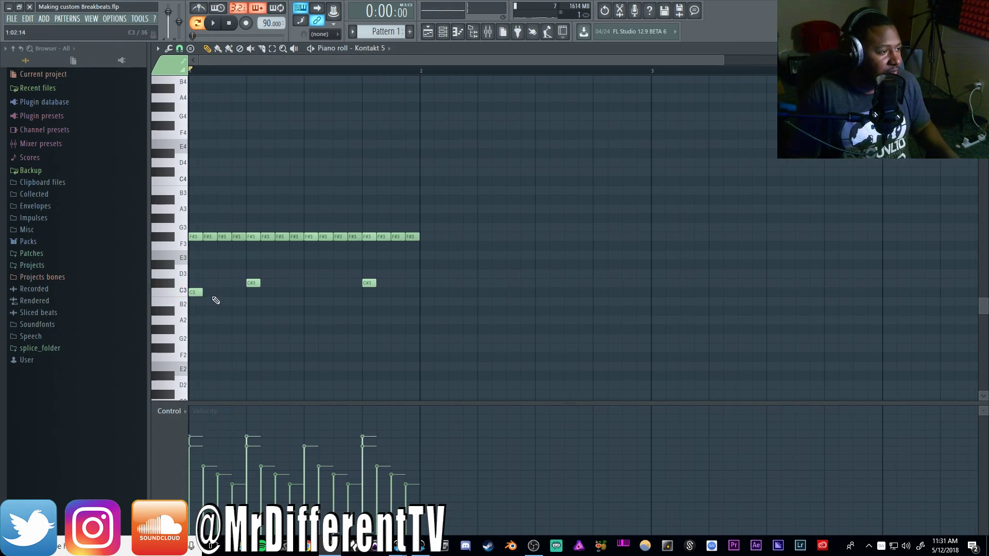
key("space")
key("space")
key("space")
left_click(339, 292)
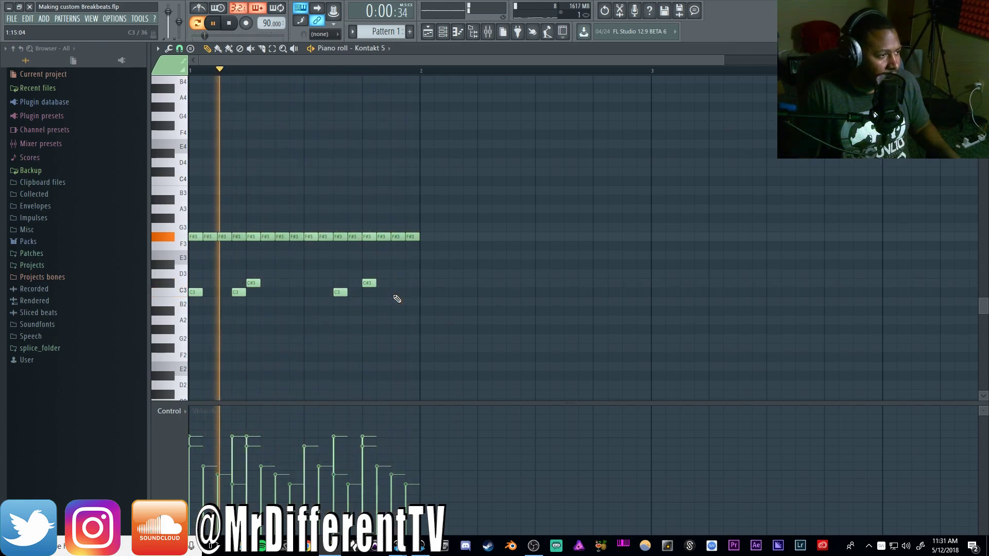
key("space")
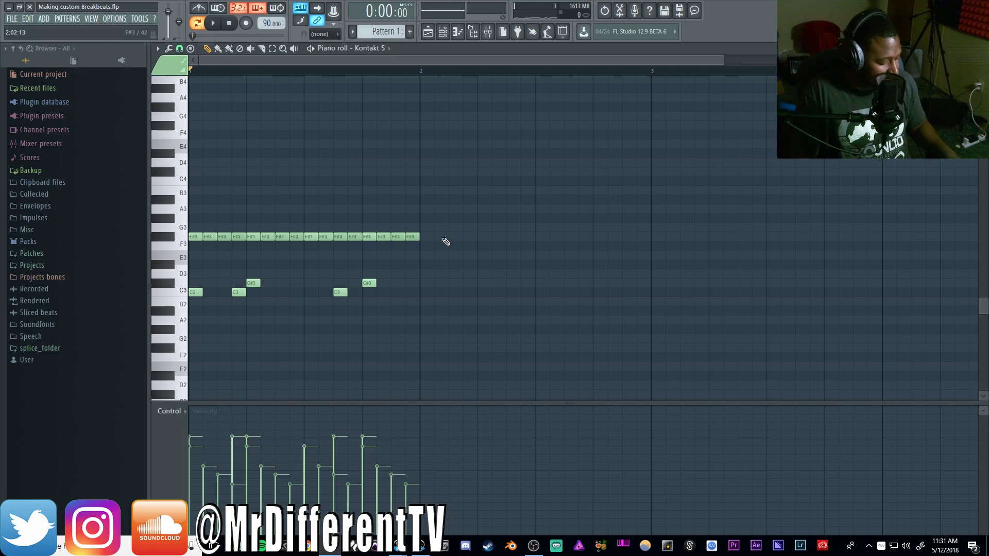
Copy bar 1 into bar 2, move the last C3 one step later, and add a C3 in bar 2
key("ctrl+b")
key("ctrl+d")
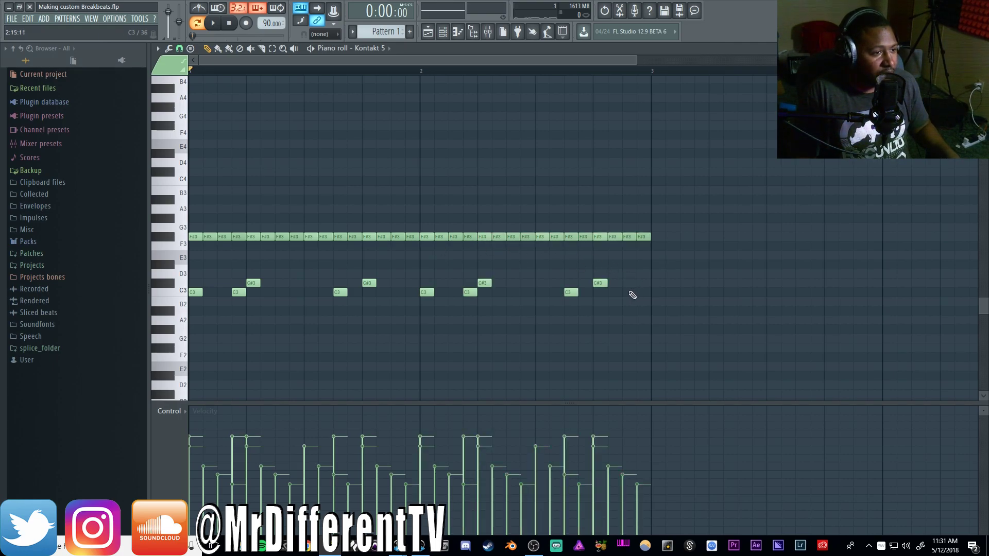
key("space")
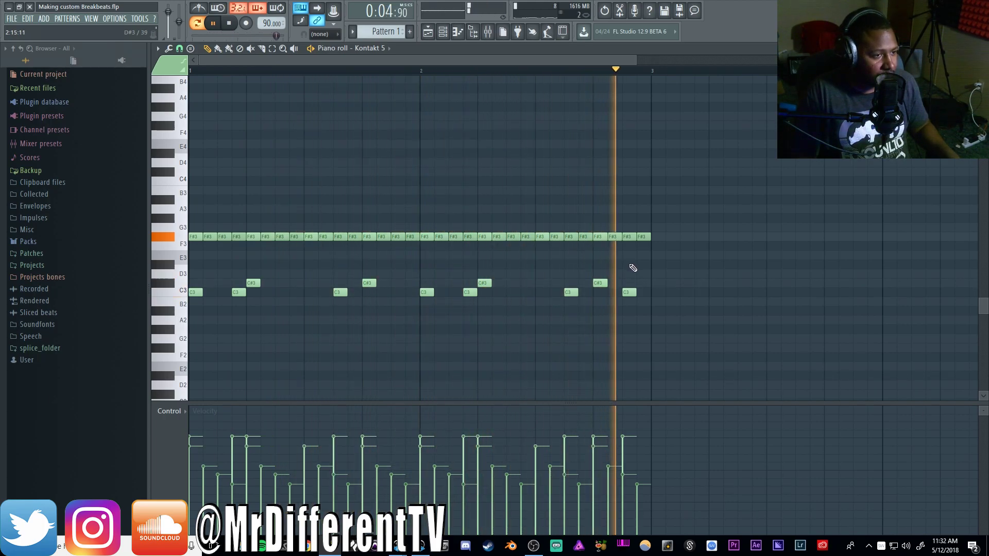
left_click_drag(624, 293, 638, 295)
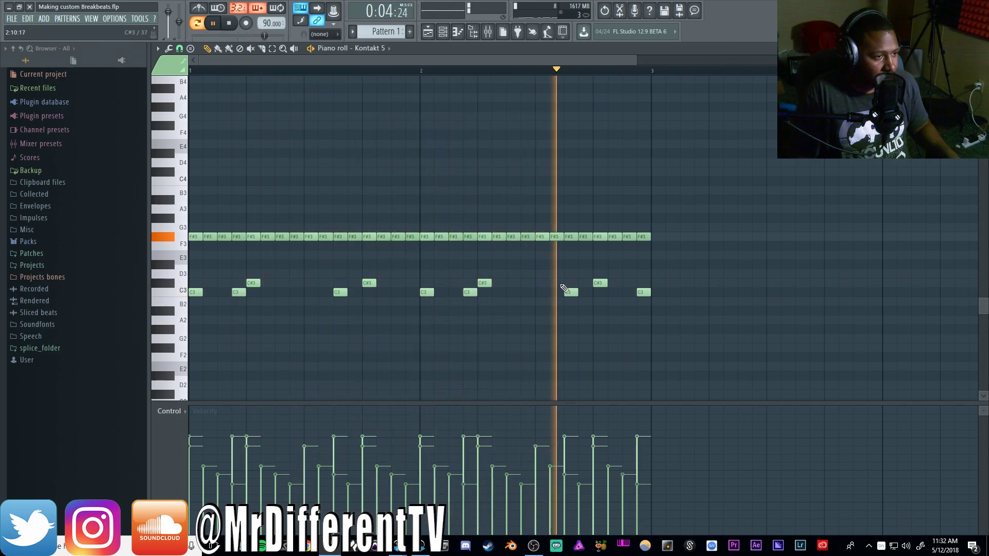
left_click(508, 293)
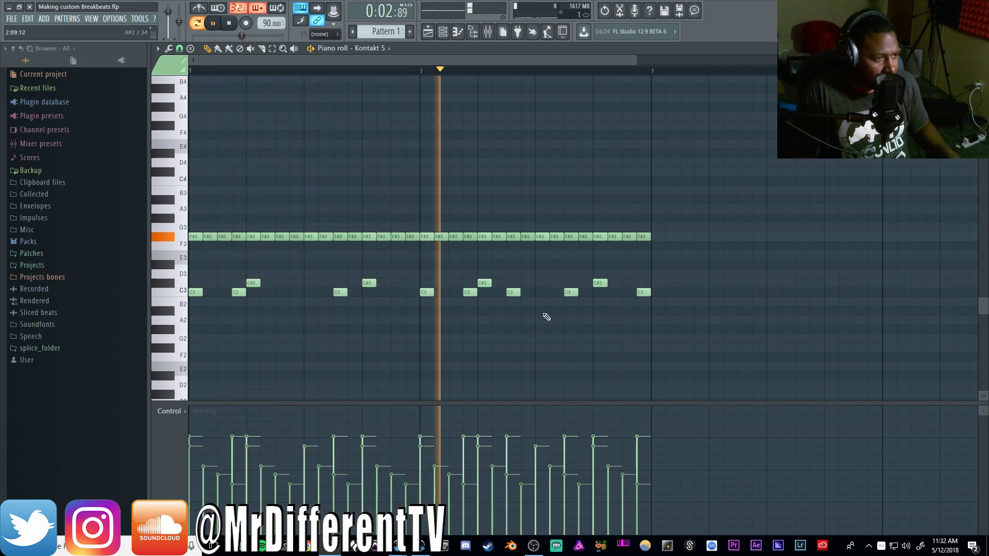
Undo the extra C3 note and randomize the velocities of all C3 notes
key("ctrl+z")
key("space")
left_click(179, 298)
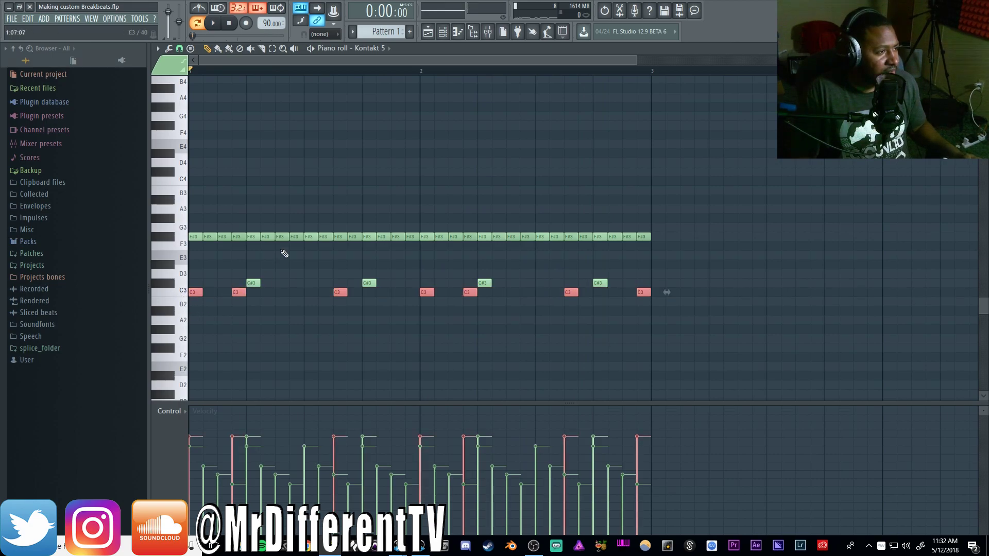
key("alt+r")
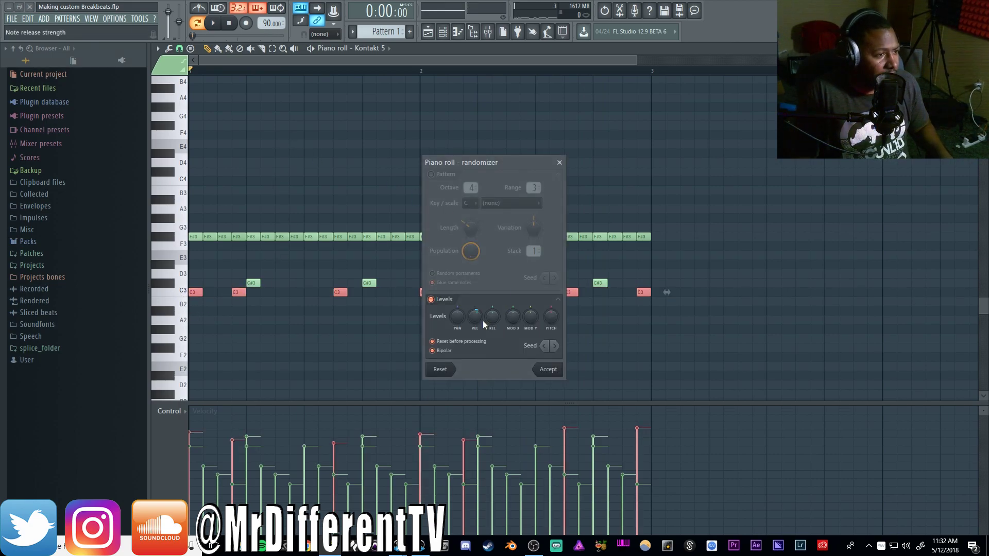
left_click_drag(481, 320, 481, 309)
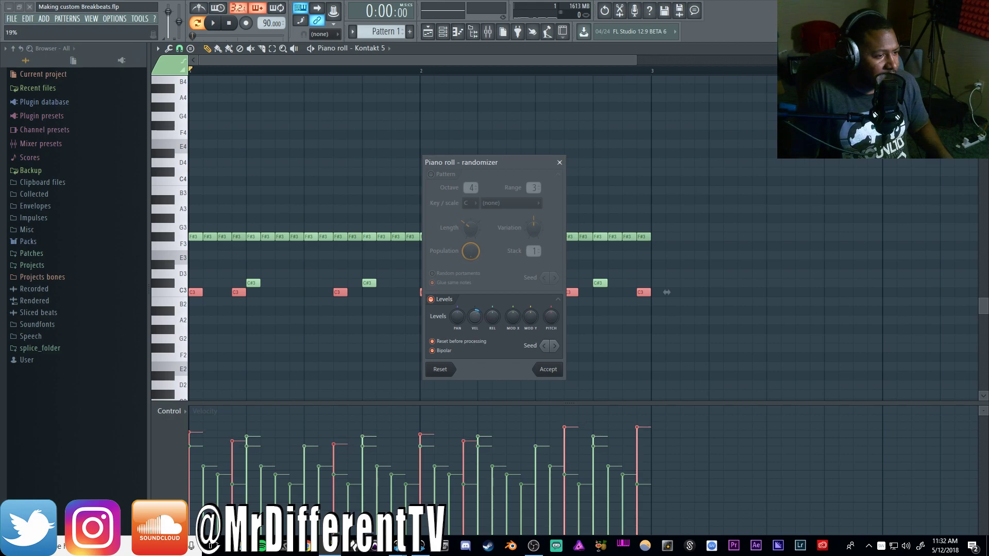
left_click(535, 369)
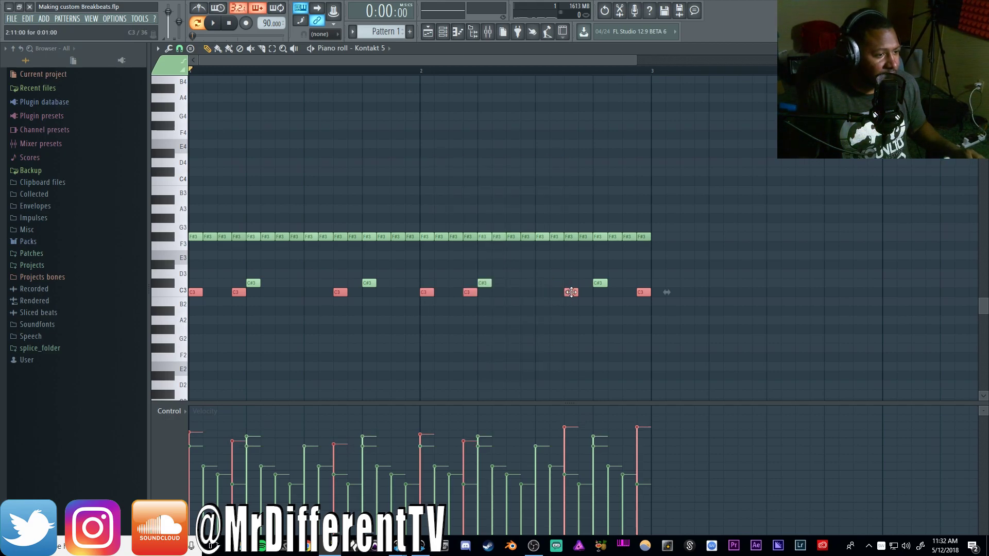
key("space")
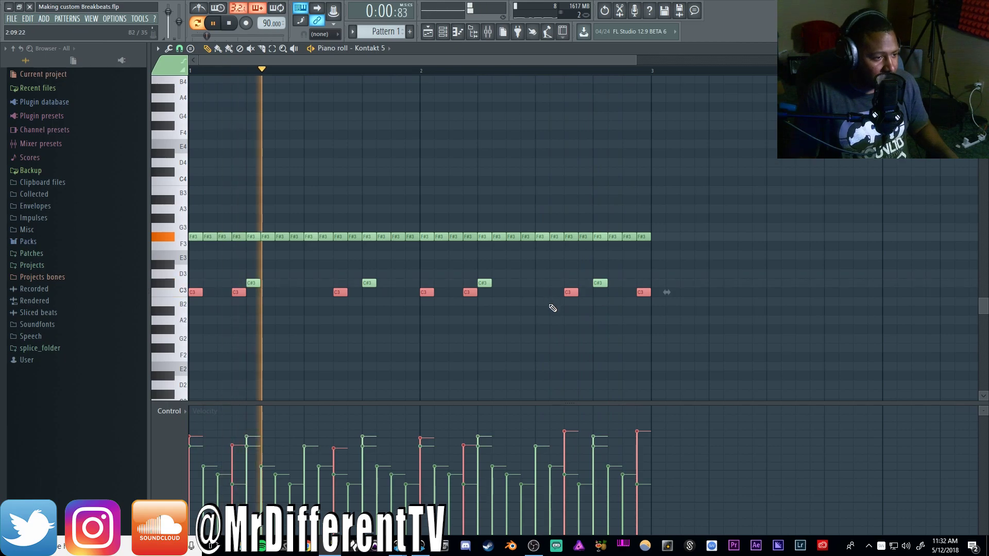
key("space")
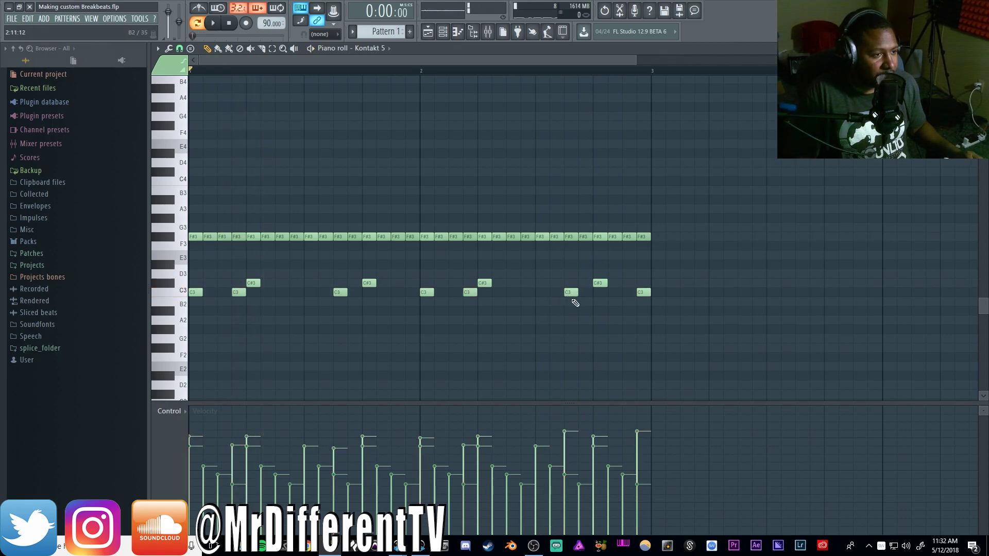
Select the final C3 note, lower its velocity, and play the pattern to check
scroll(570, 435, "down", 2)
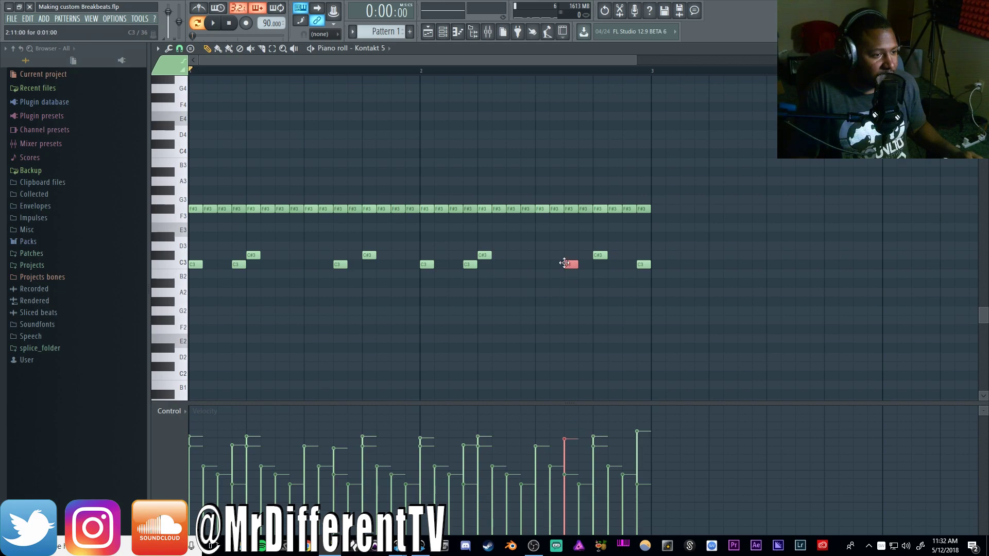
left_click_drag(672, 257, 637, 287)
scroll(646, 447, "down", 2)
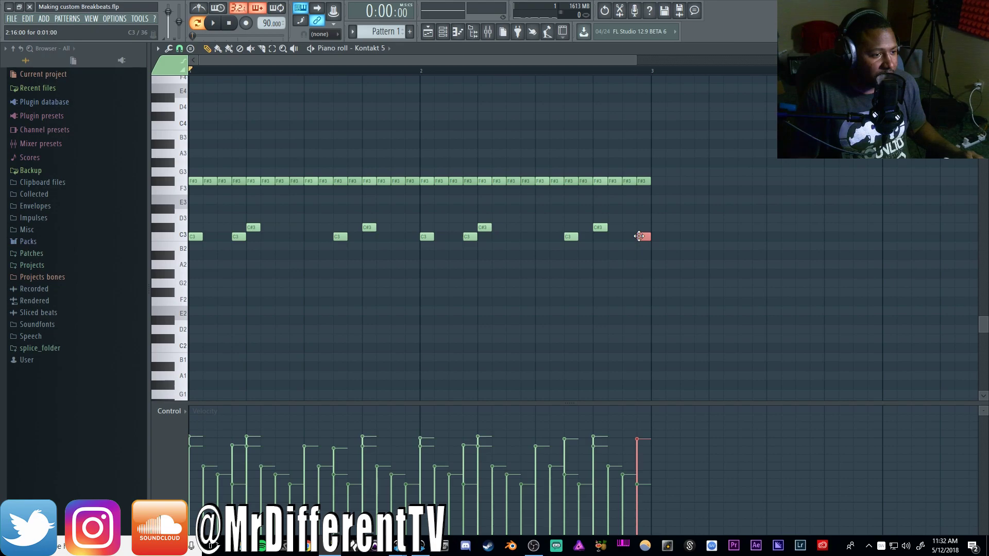
key("space")
scroll(528, 283, "up", 4)
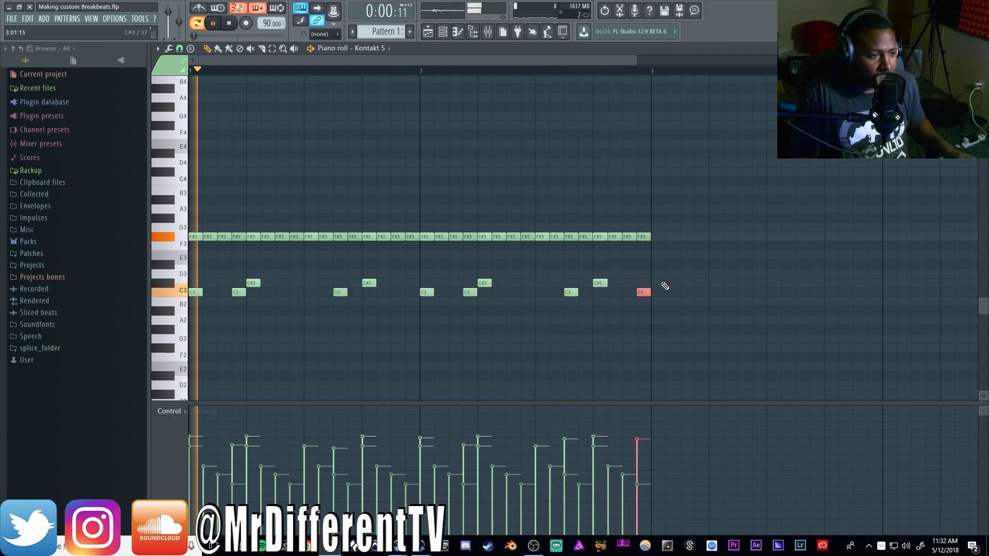
scroll(640, 291, "down", 2)
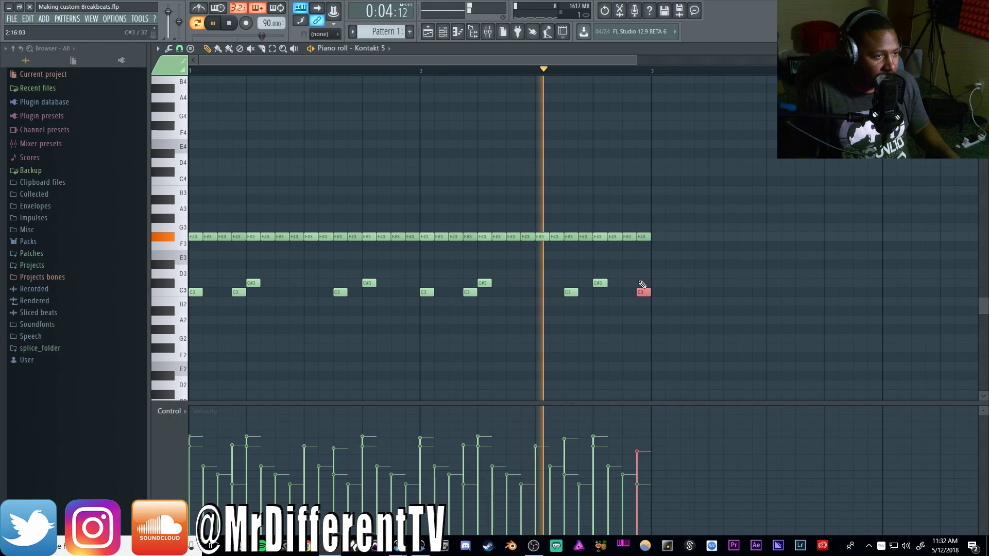
key("space")
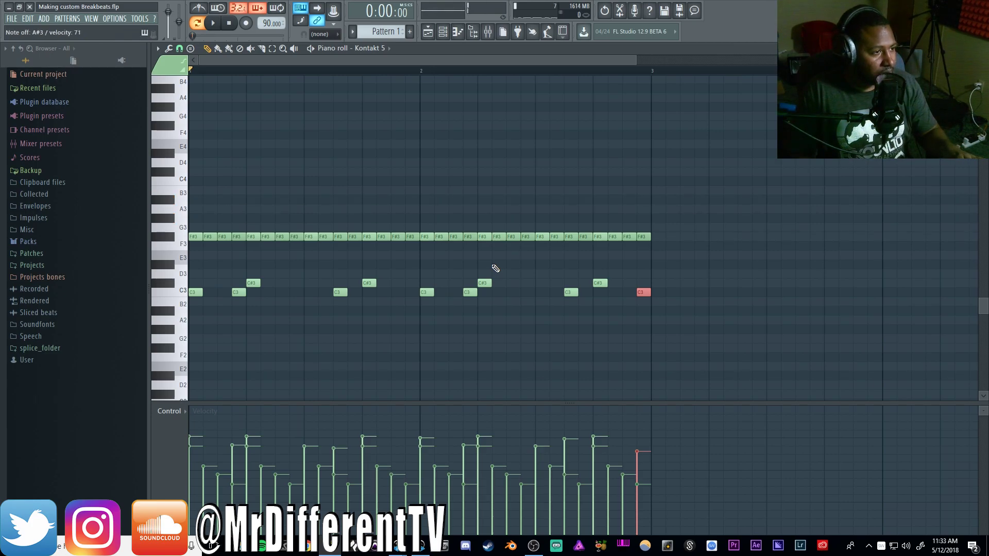
key("space")
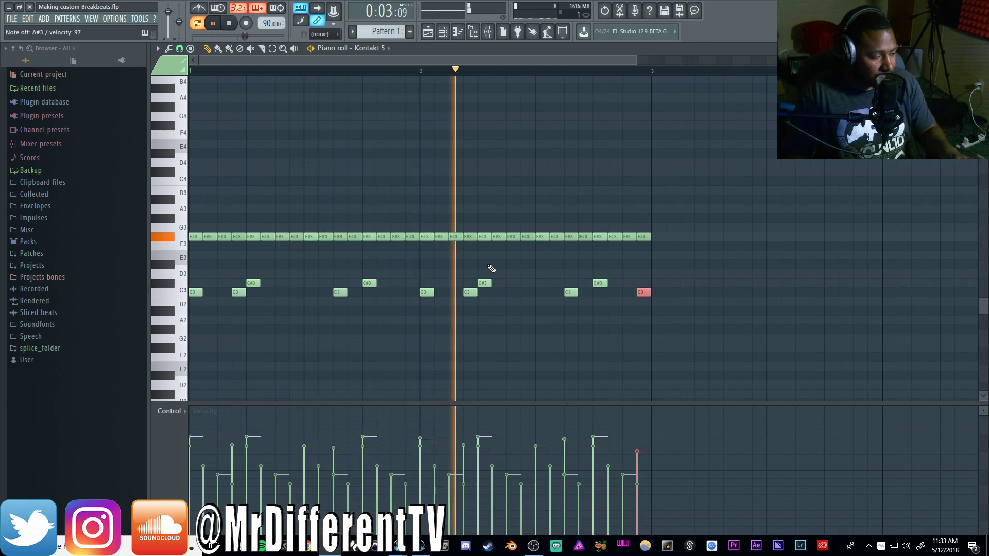
key("space")
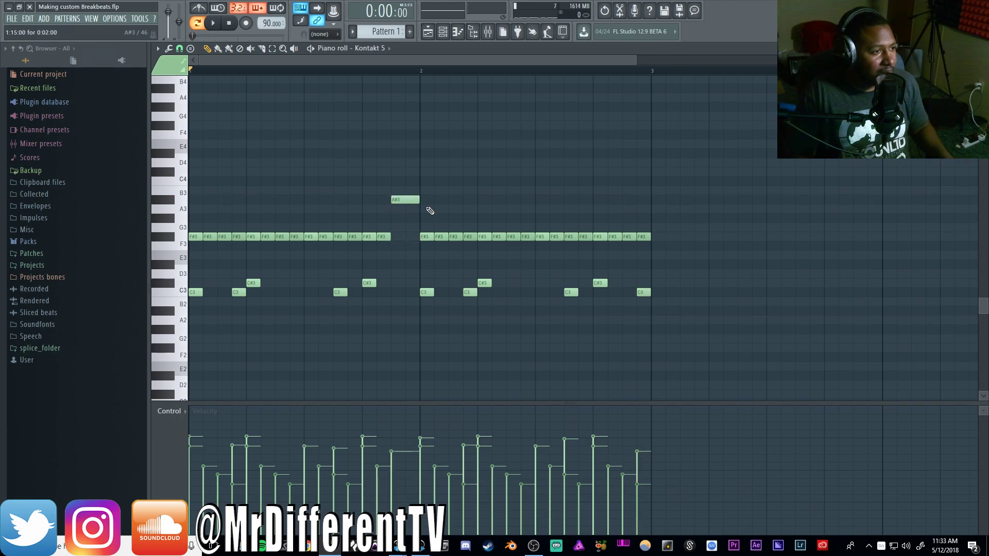
Draw an A#3 note at the end of bar 2 and randomize both A#3 velocities
left_click_drag(629, 210, 637, 192)
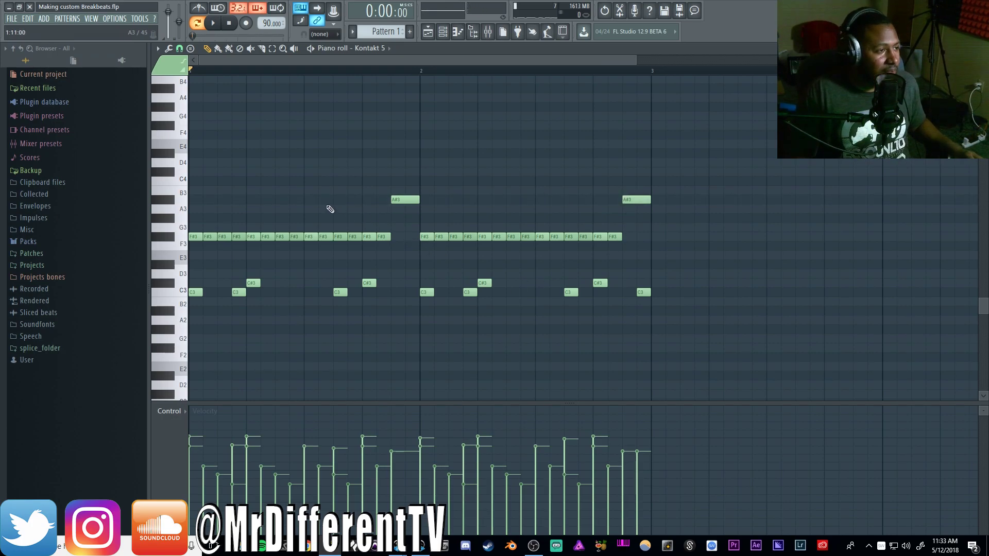
left_click(180, 206)
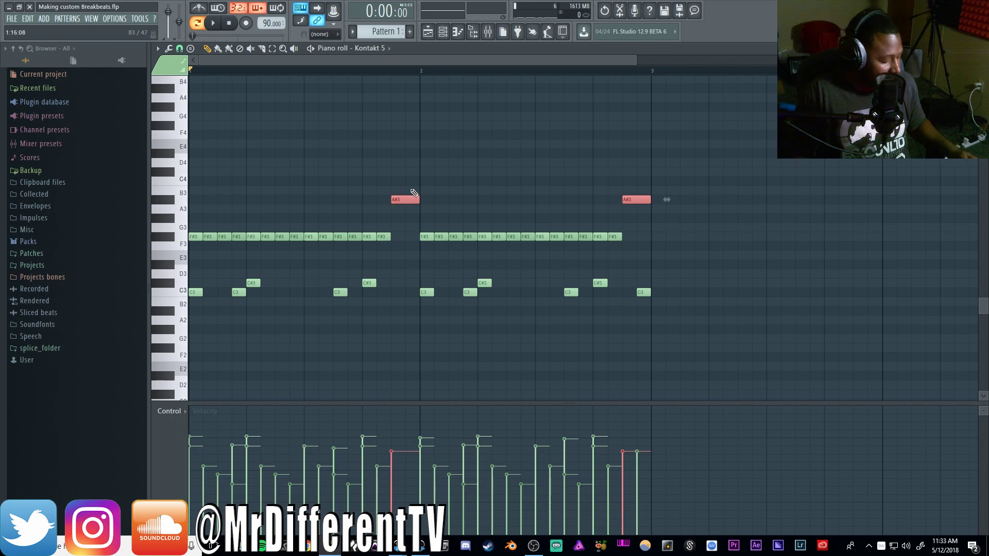
key("alt+r")
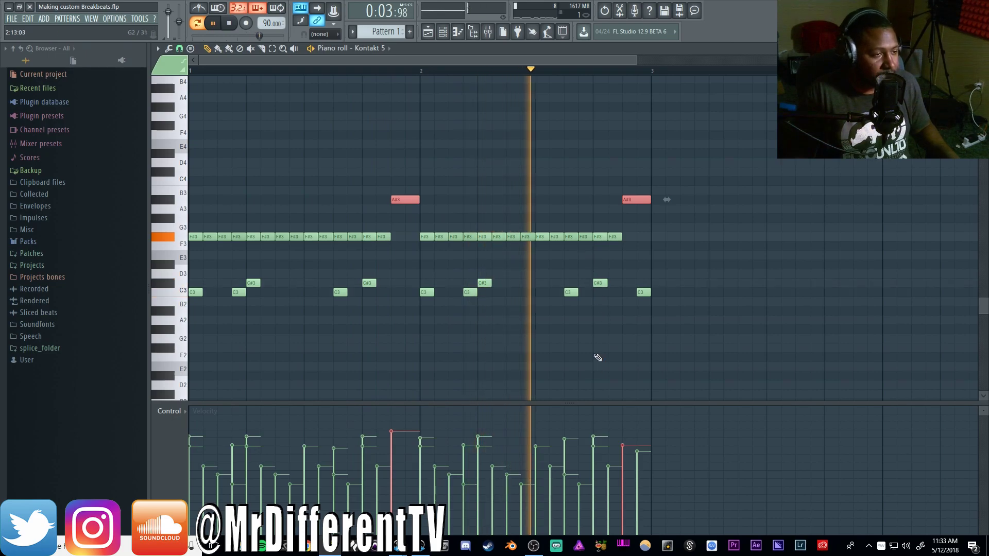
left_click(605, 336)
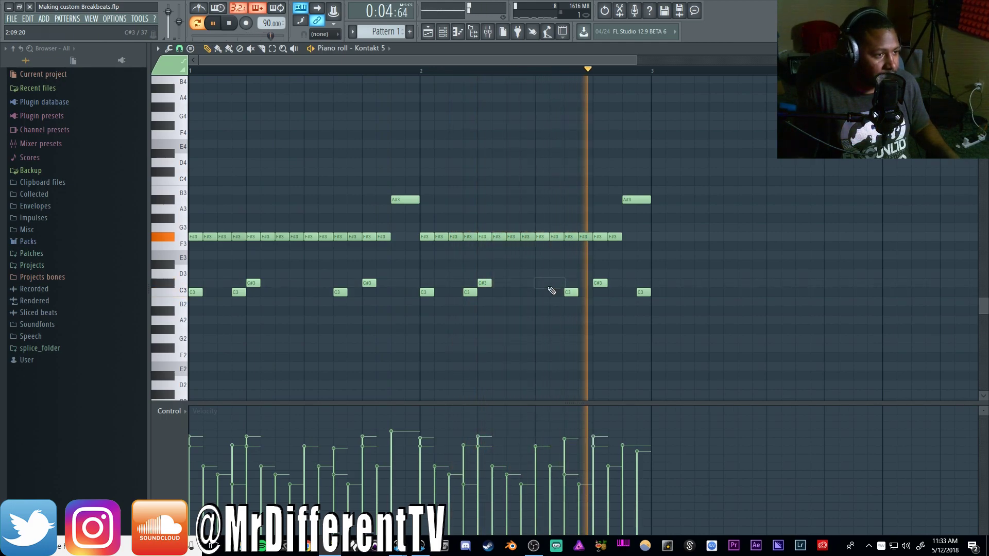
Add three C#3 notes: one in bar 1 and two in bar 2, the last near its end
left_click(307, 283)
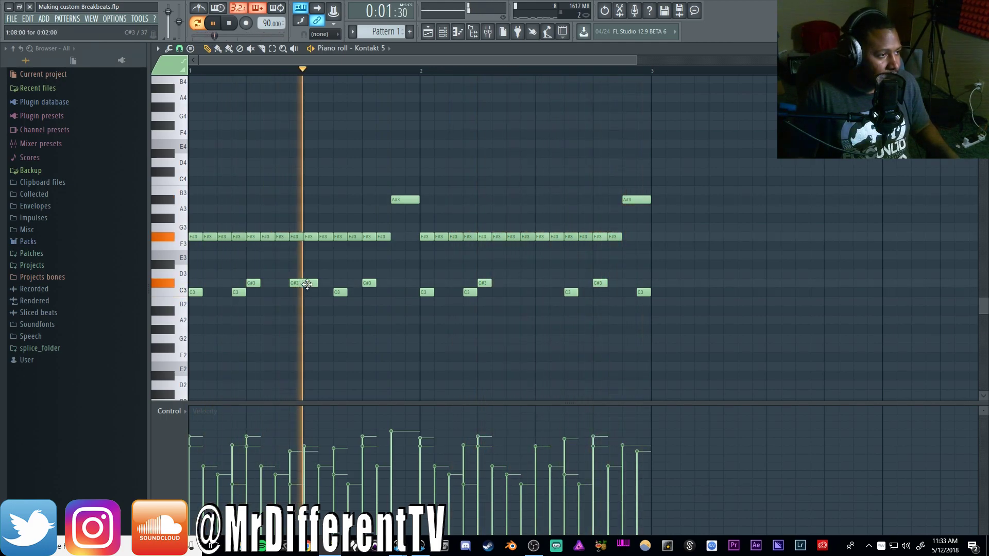
left_click(521, 285)
left_click(625, 284)
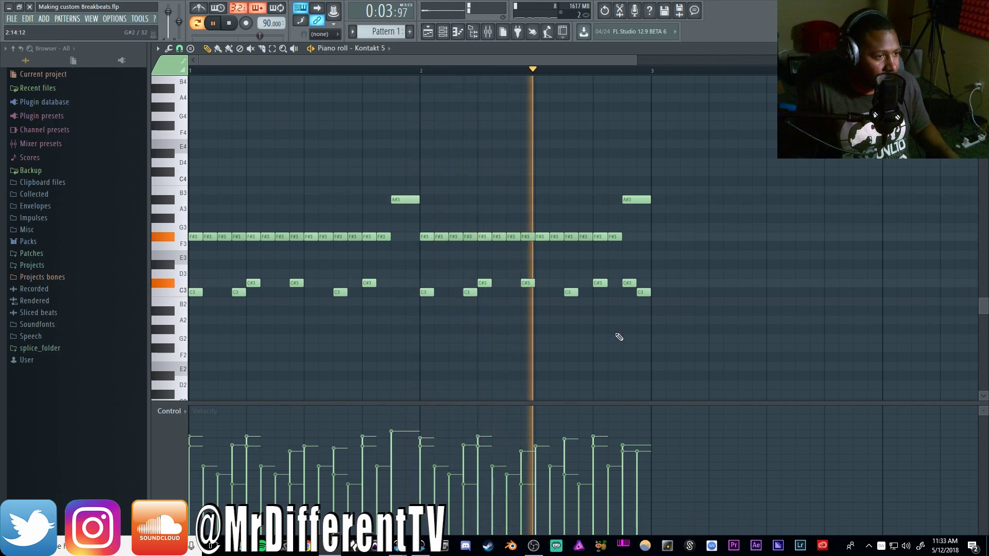
key("space")
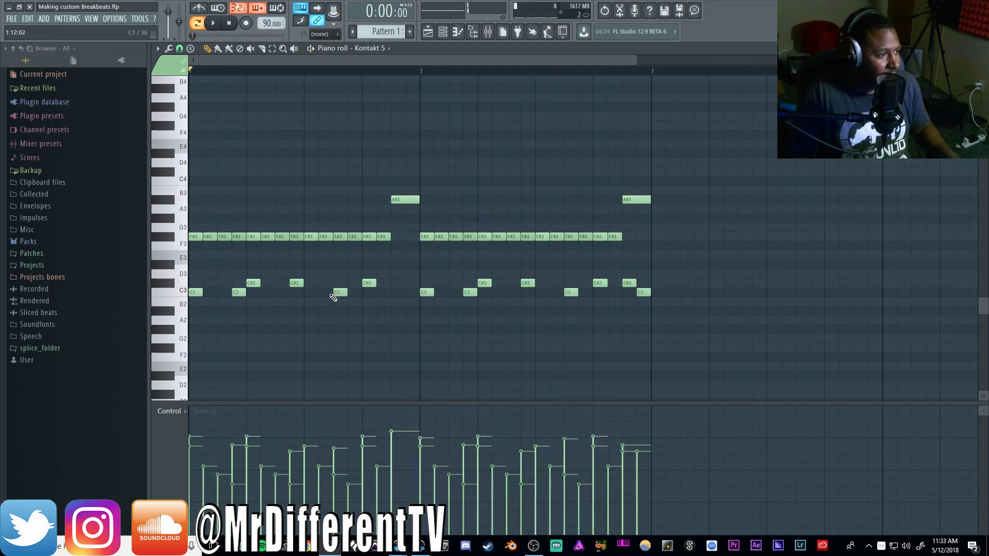
Randomize all C#3 note velocities with VEL lowered to about 19%, then play back
left_click(194, 284)
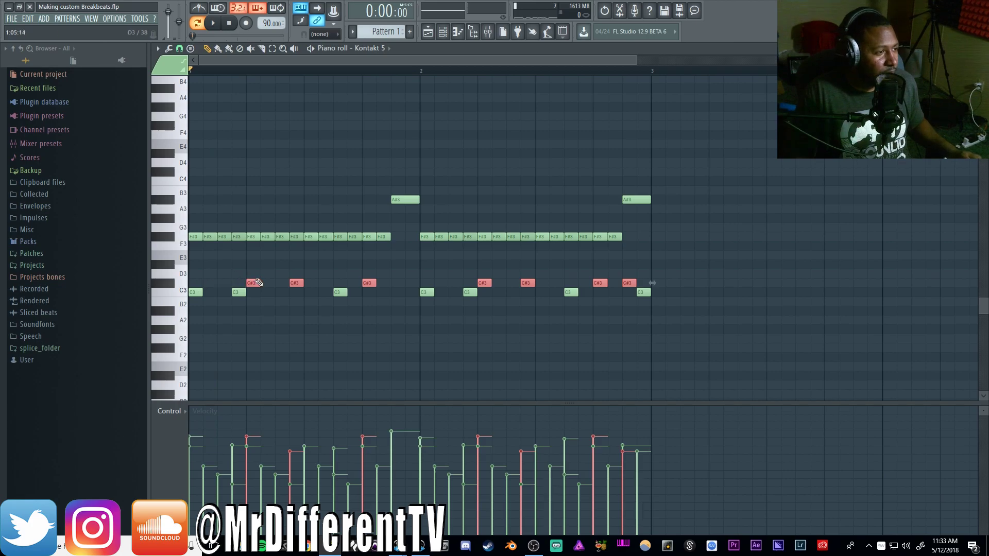
key("alt+r")
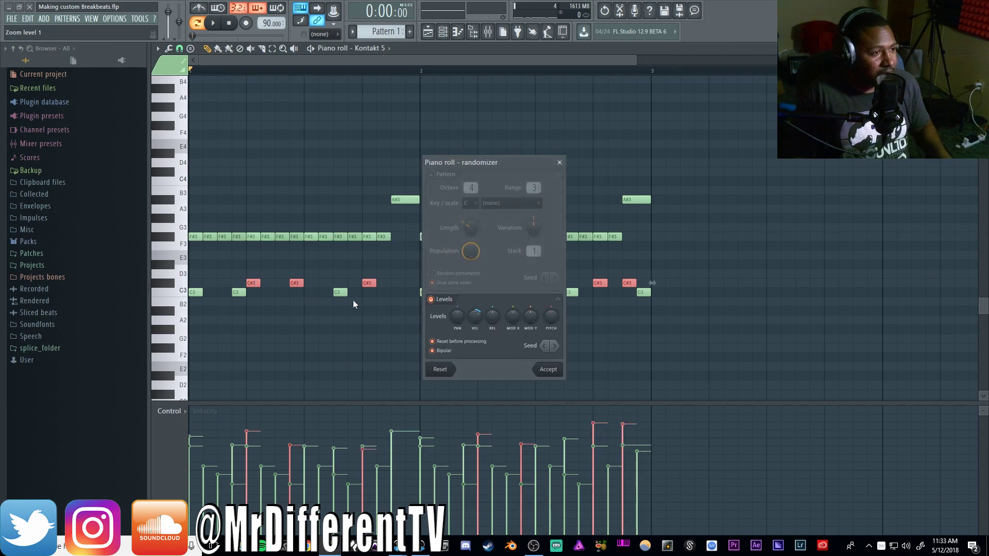
scroll(478, 317, "down", 4)
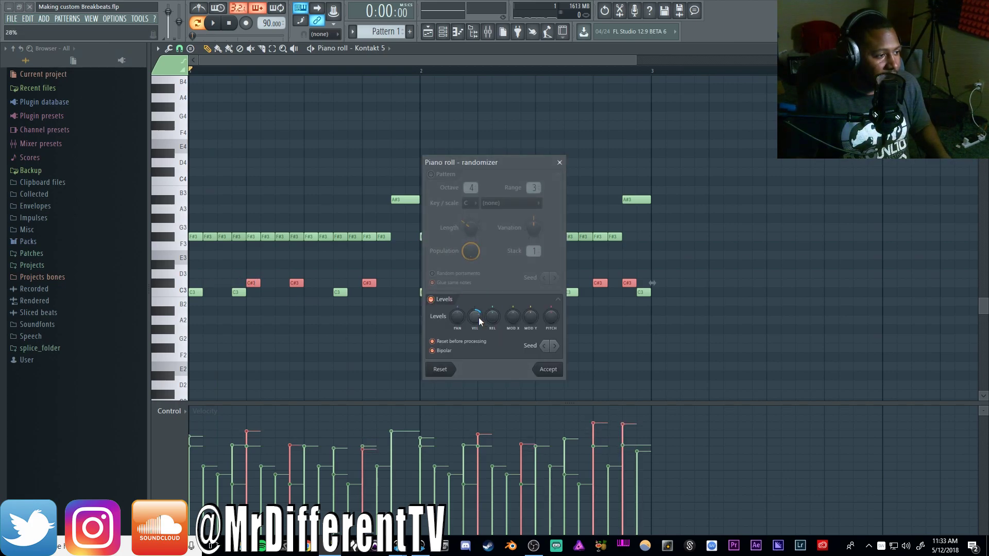
left_click(546, 371)
left_click_drag(633, 272, 625, 288)
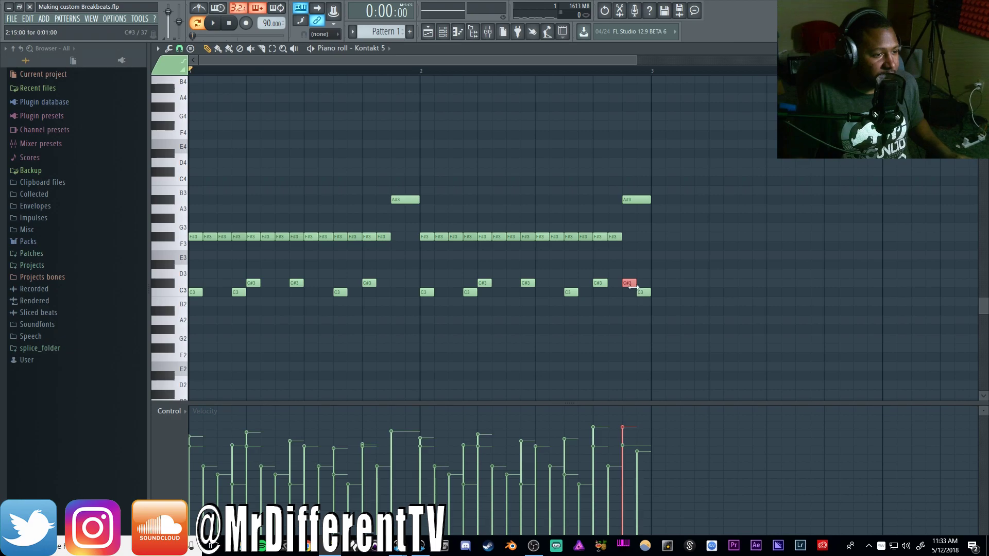
key("space")
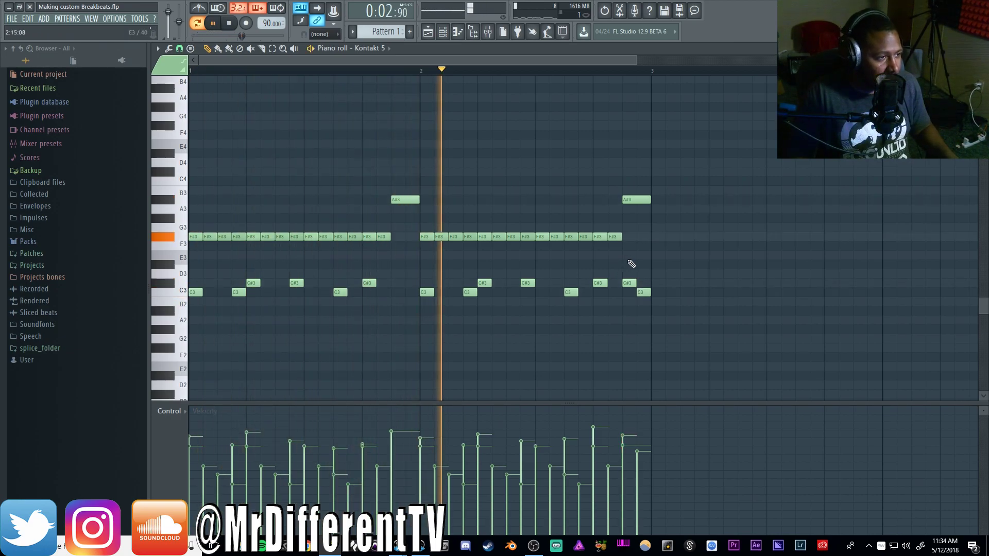
left_click(644, 277)
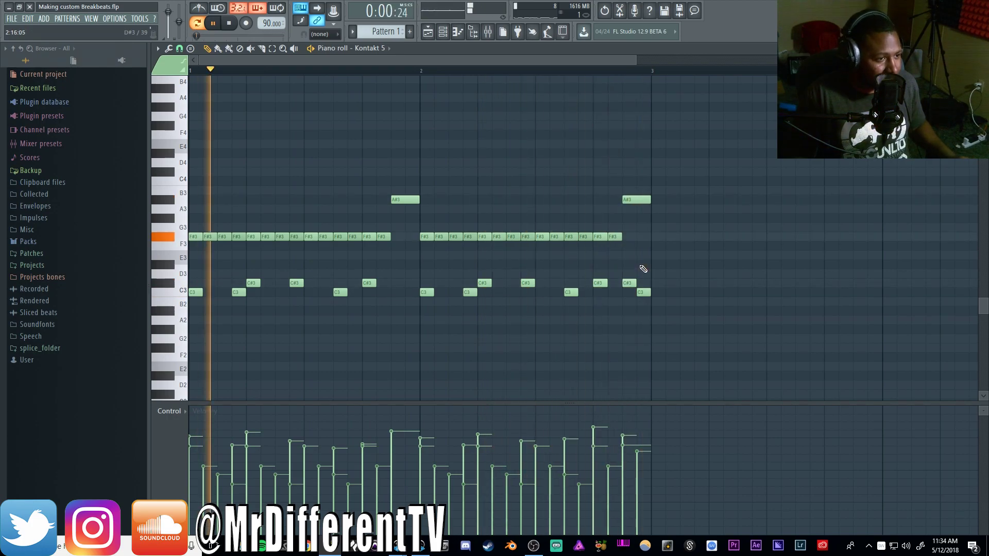
Check the master's first mixer effect slot without adding a plugin
key("space")
left_click(488, 32)
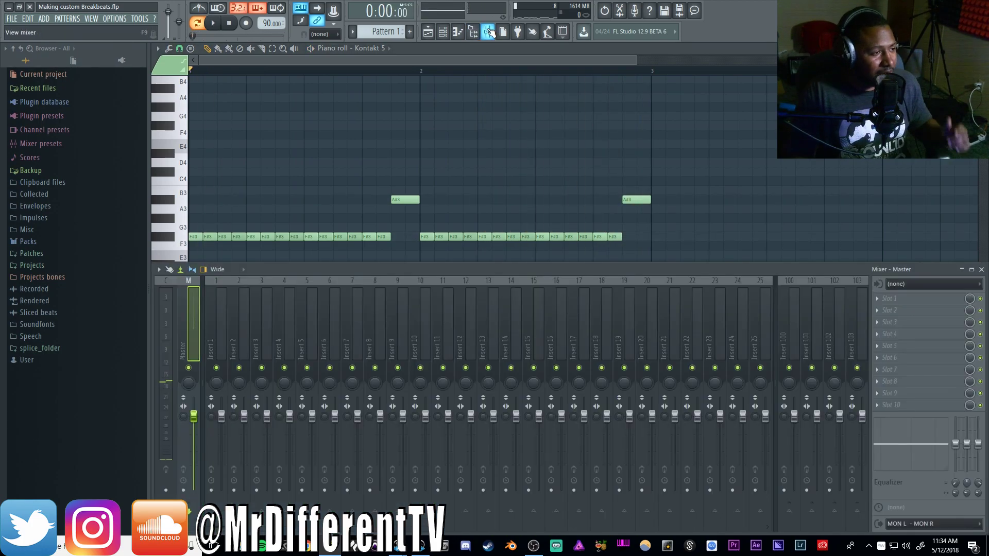
left_click(906, 299)
left_click(380, 263)
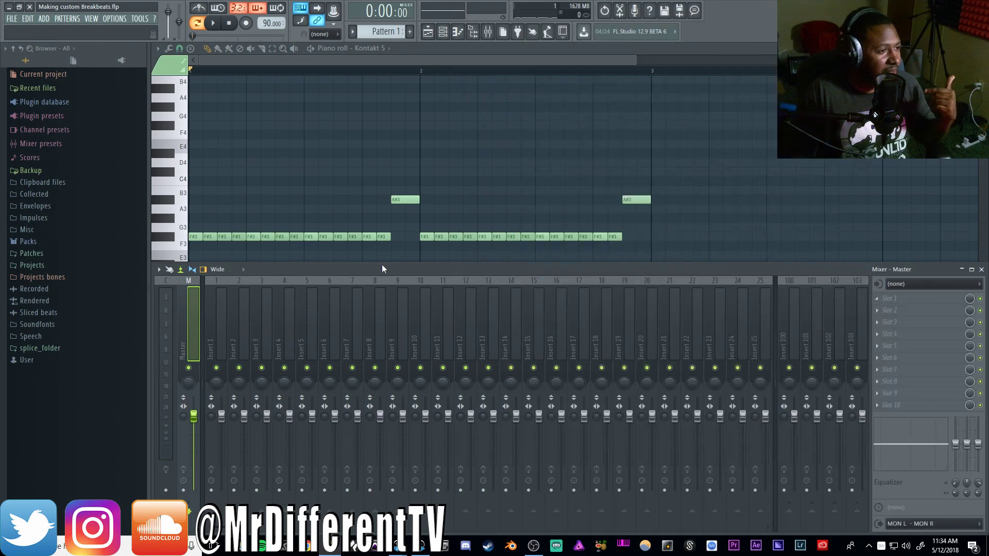
Compare the pattern with more swing and with none, then set swing to about 42%
left_click(443, 32)
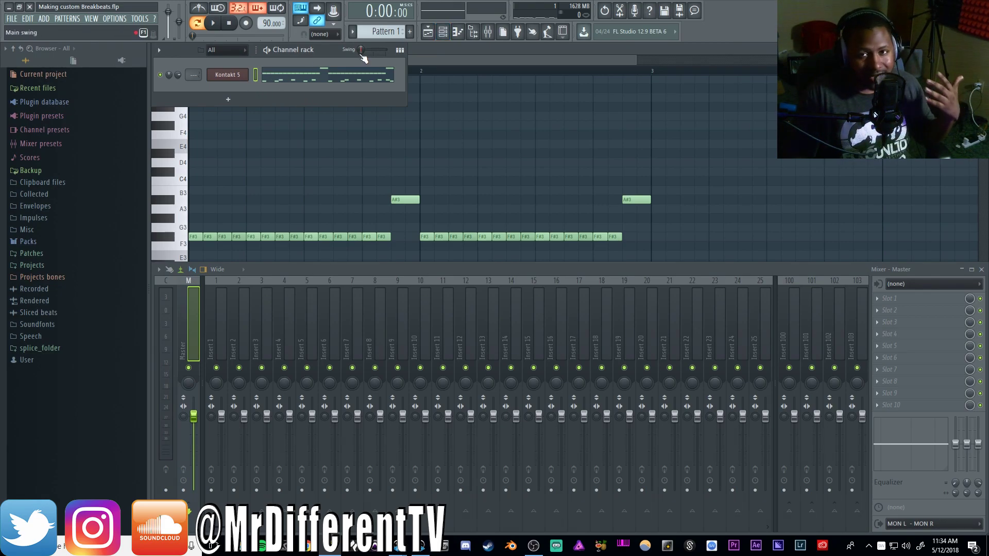
left_click_drag(361, 49, 367, 50)
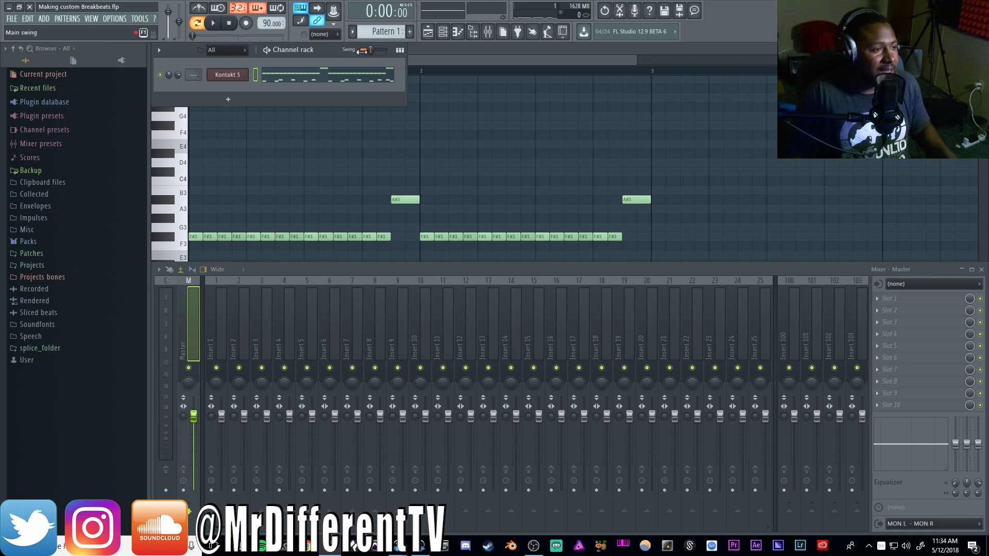
key("space")
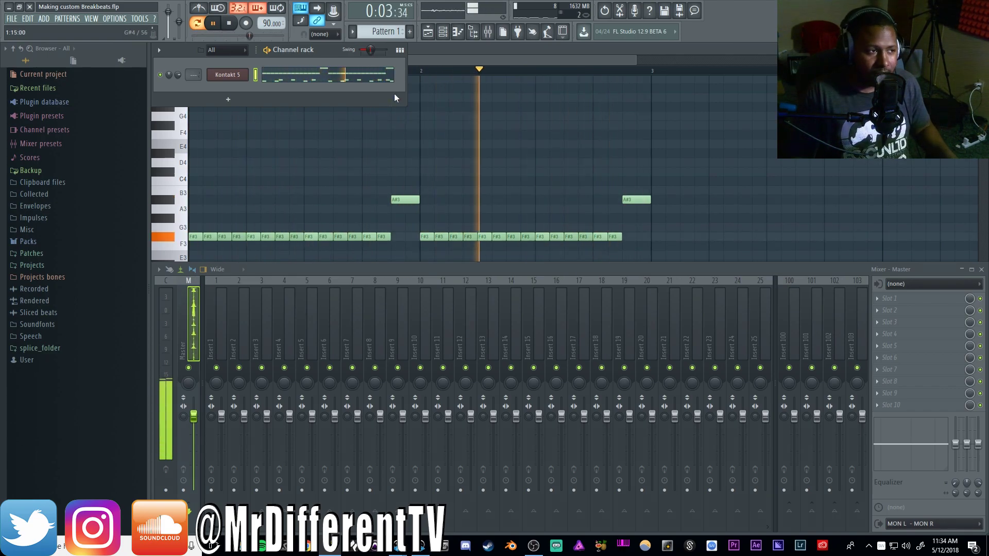
key("space")
left_click_drag(378, 54, 367, 52)
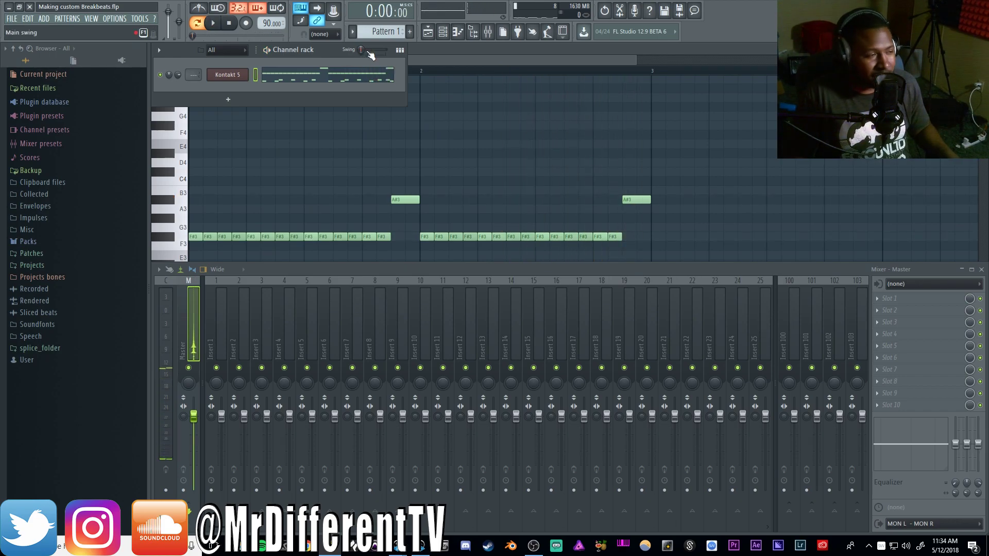
key("space")
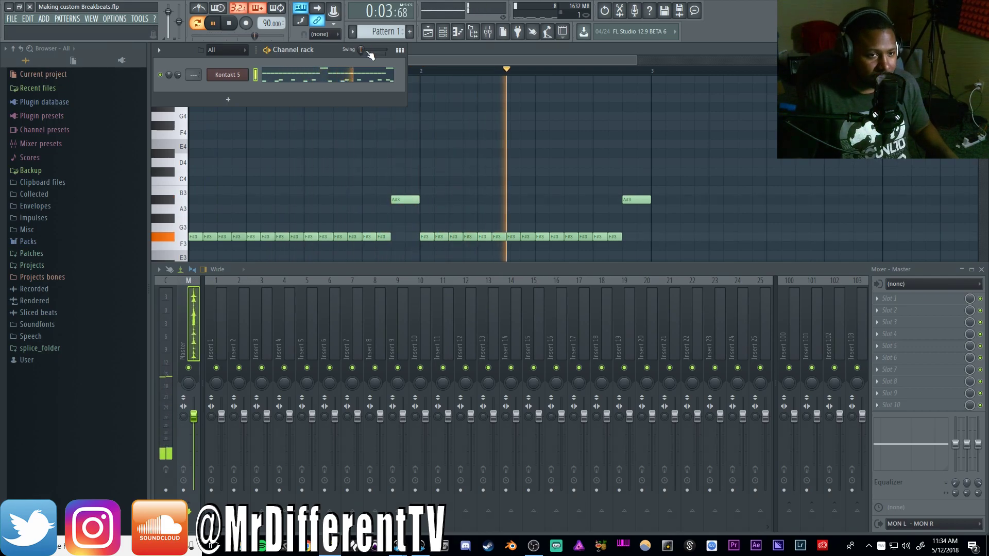
key("space")
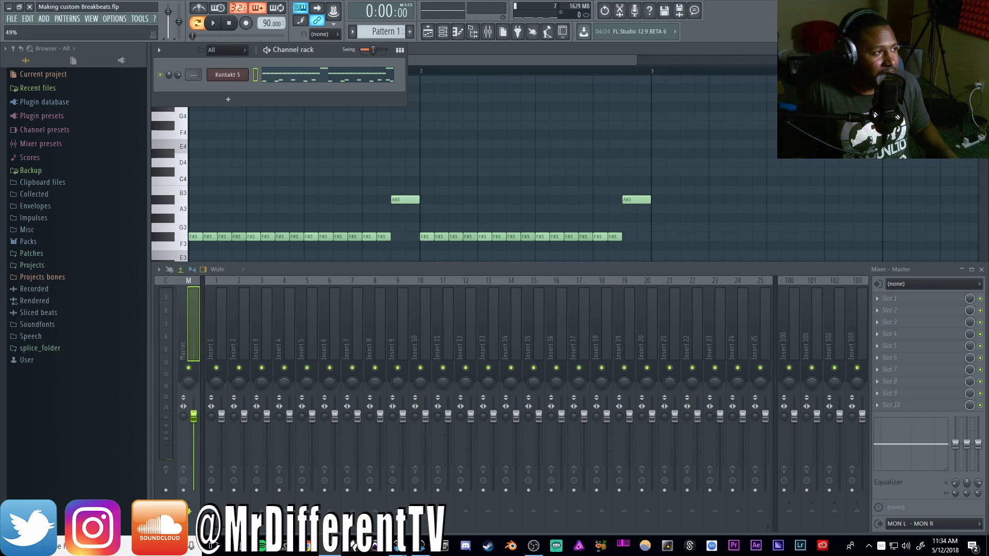
key("space")
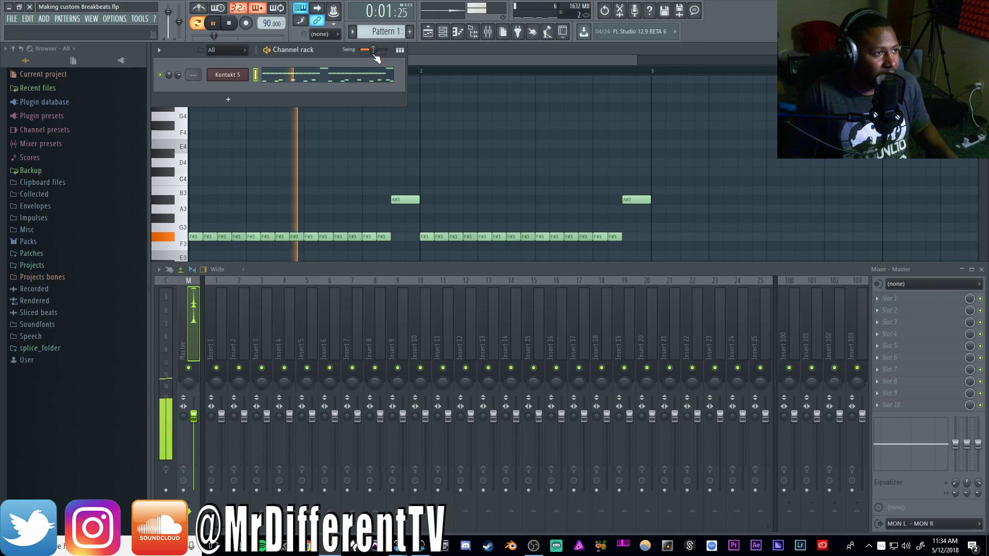
left_click_drag(376, 56, 376, 65)
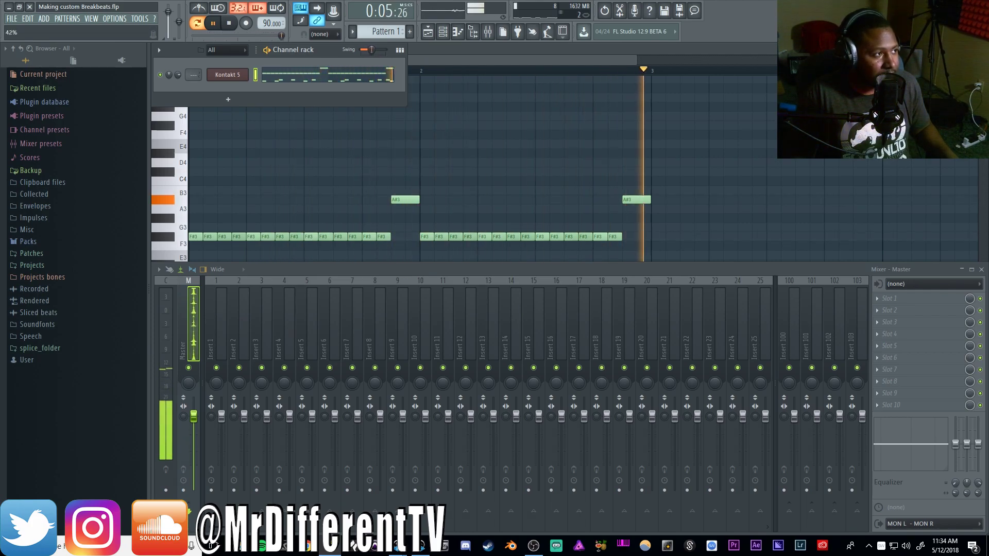
Bring Pattern 1's Kontakt 5 drum piano roll to the front and stop playback
left_click(414, 55)
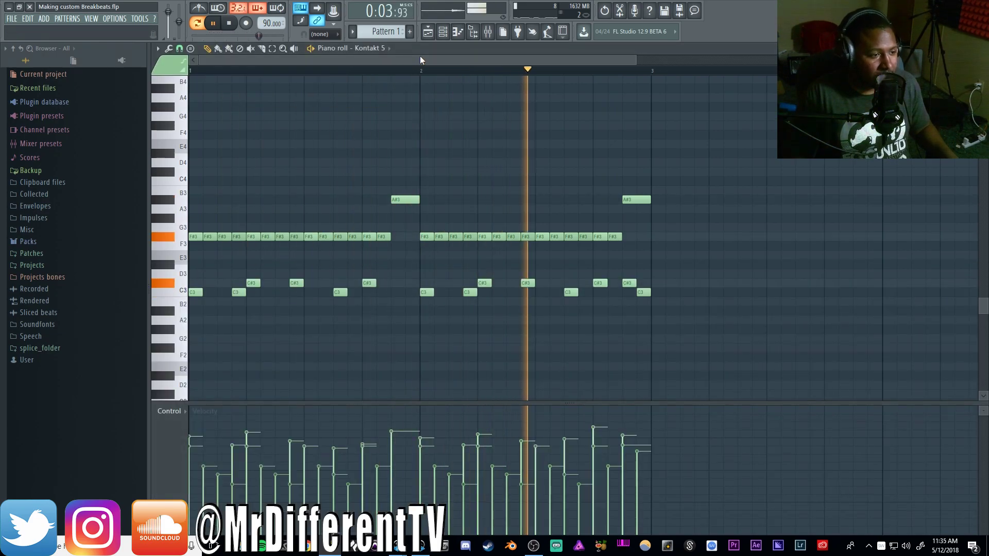
key("space")
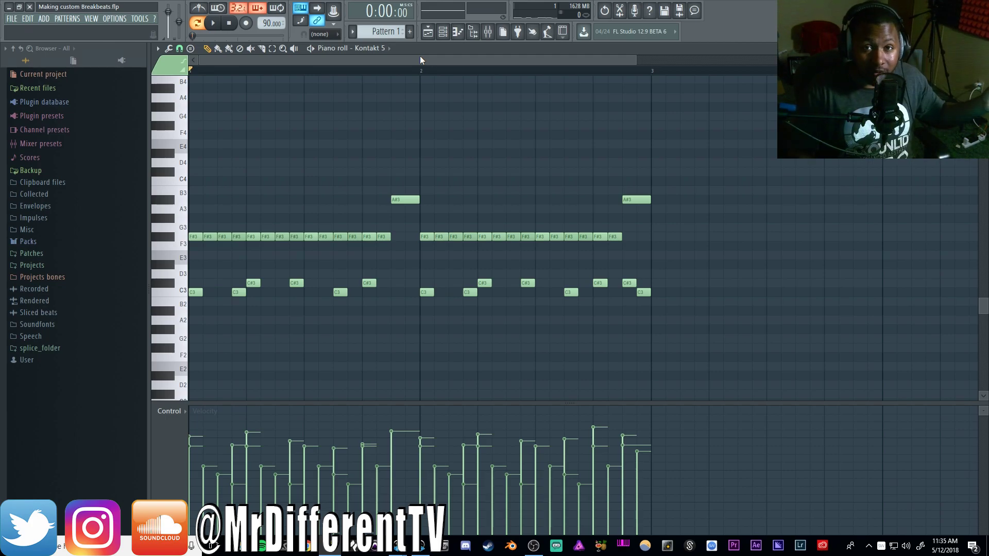
Load Edison from Misc into the master track's Slot 1 and center its window
left_click(488, 31)
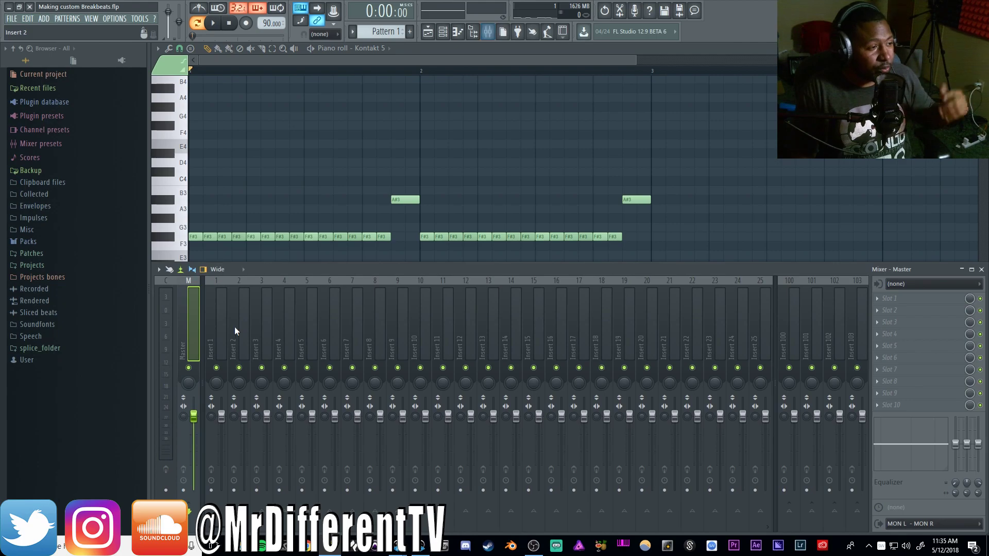
left_click(902, 298)
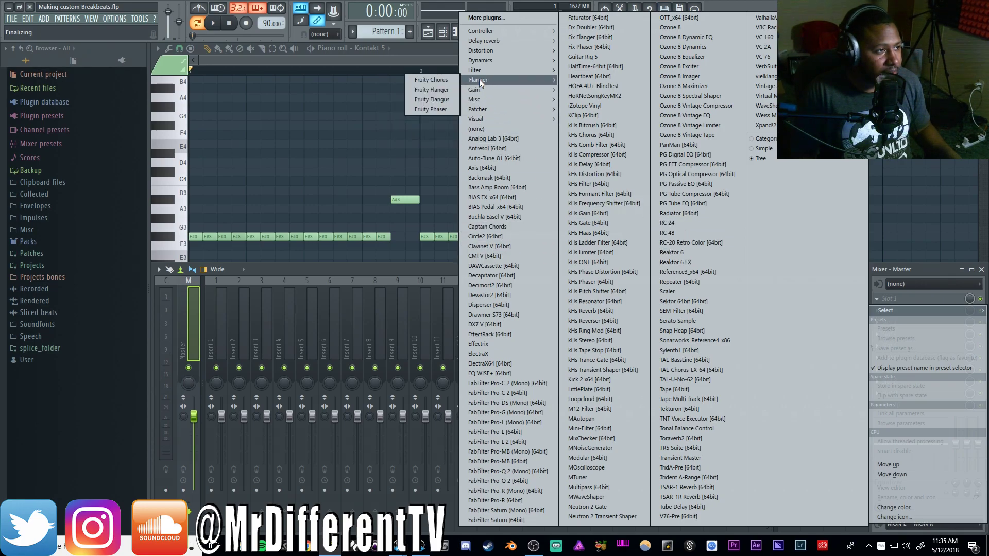
mouse_move(479, 100)
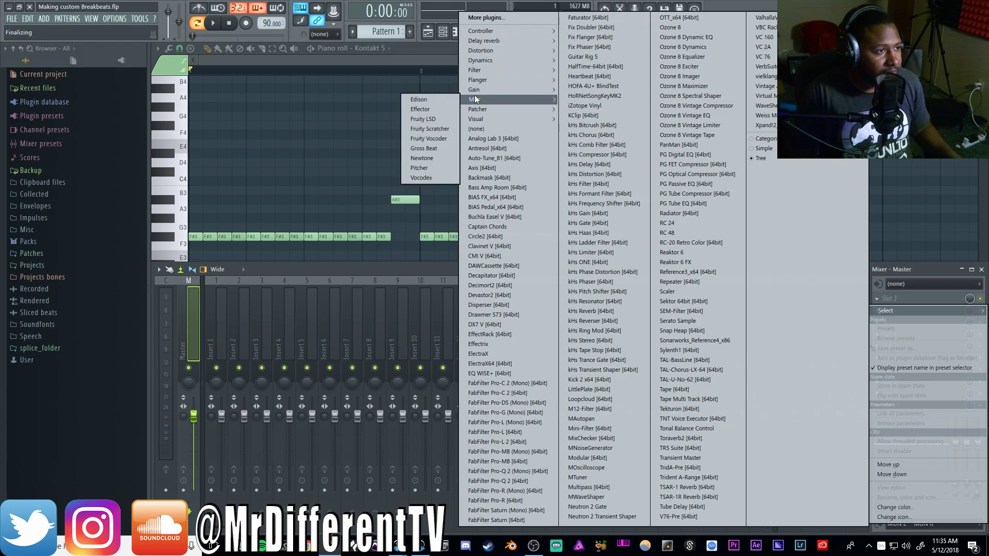
mouse_move(478, 120)
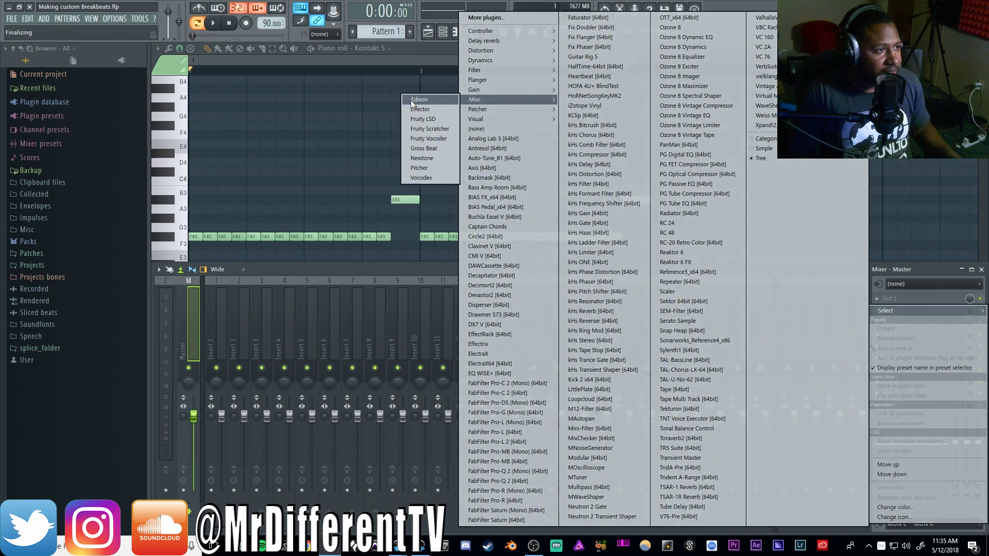
left_click(410, 100)
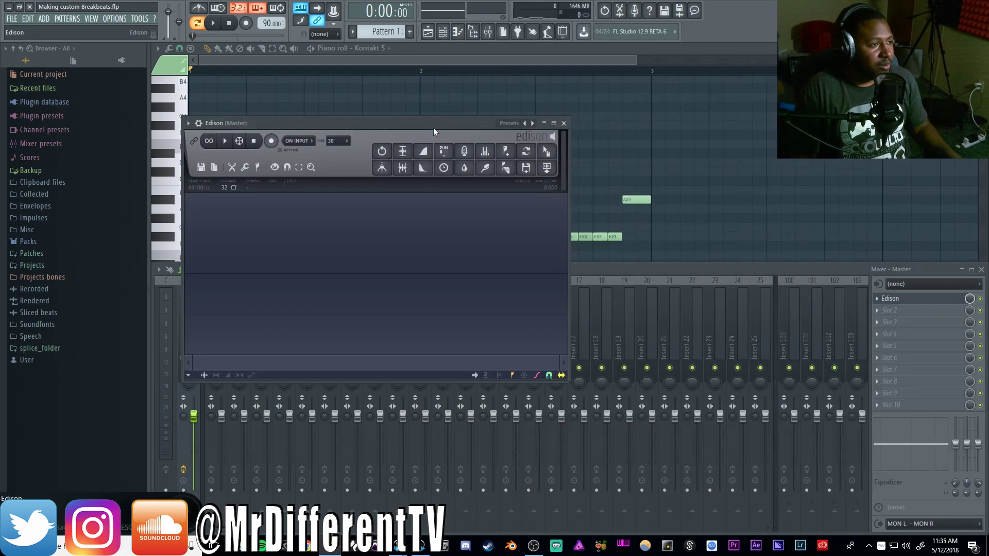
left_click_drag(436, 125, 551, 180)
left_click(455, 196)
Set Edison to record Forever starting On play, then play and stop to capture the beat
left_click(458, 206)
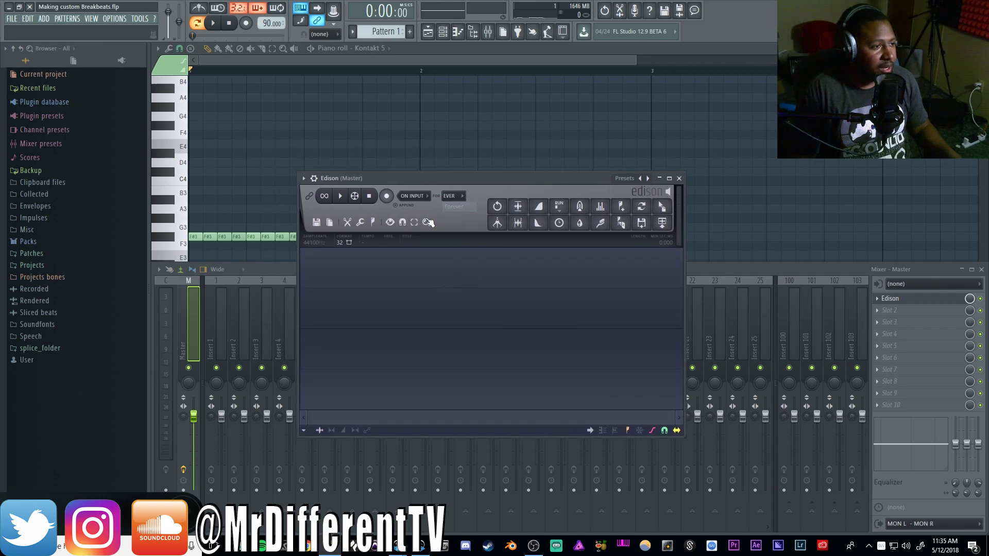
left_click(410, 197)
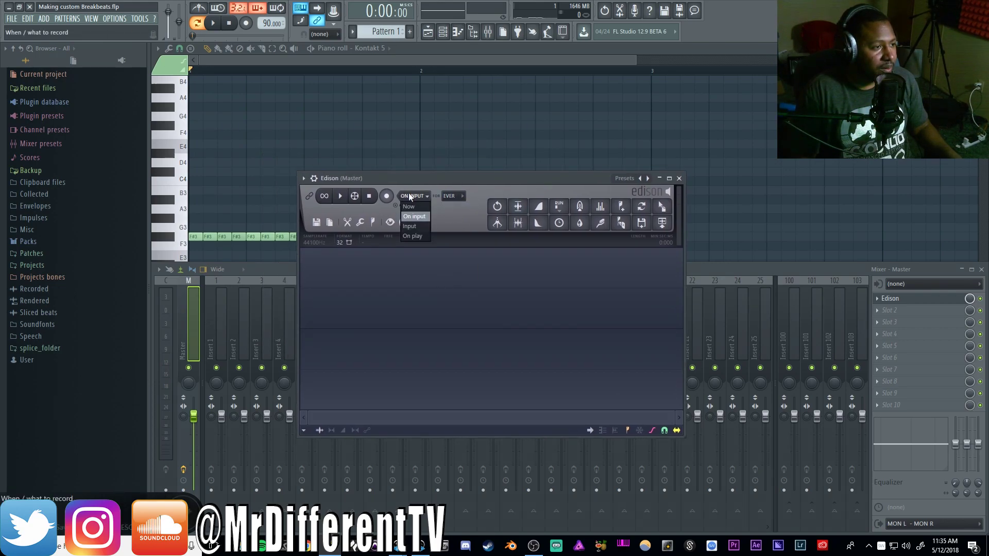
left_click(416, 237)
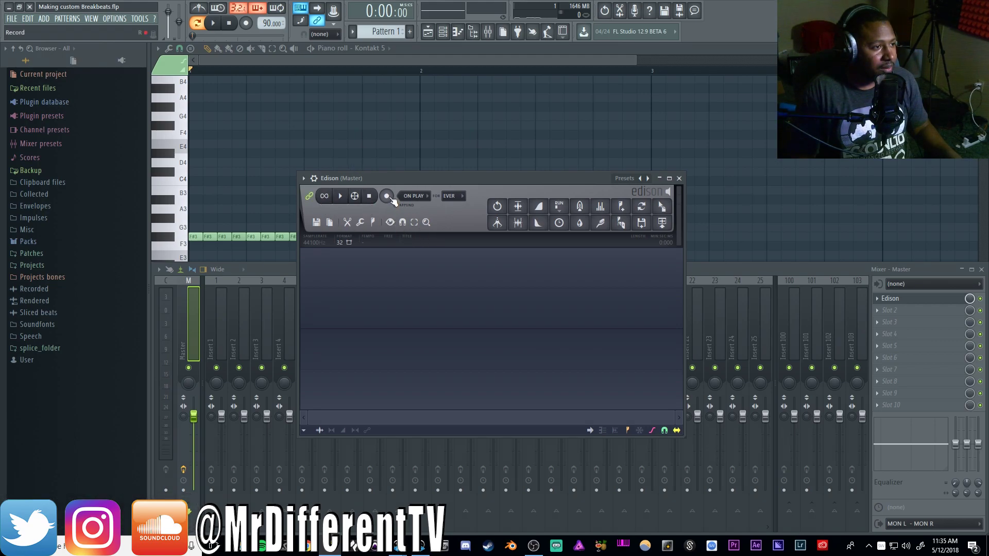
left_click(213, 23)
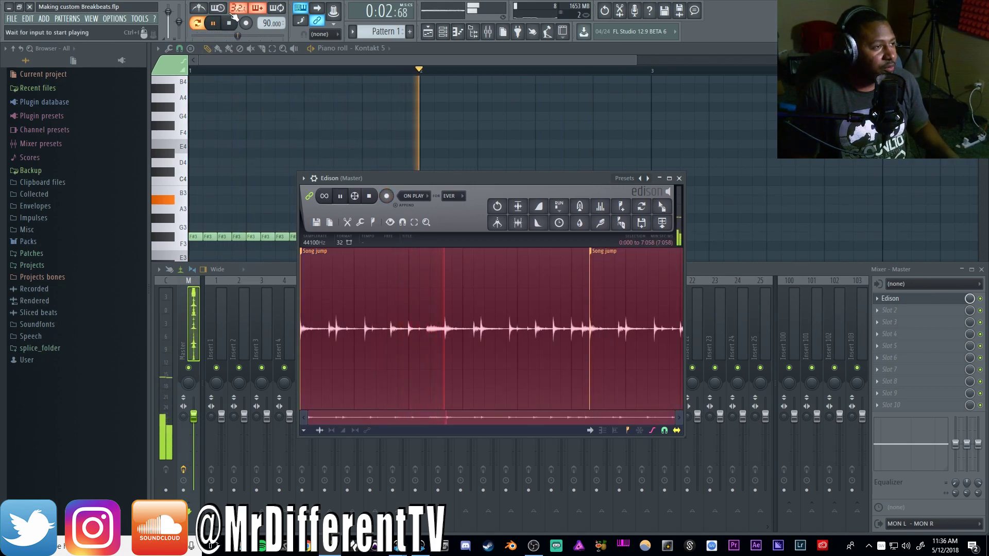
key("space")
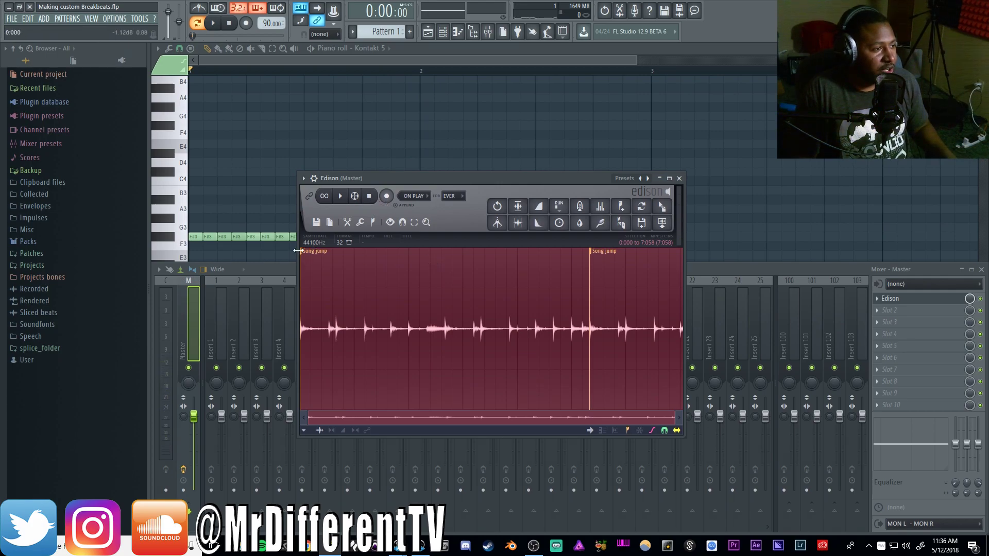
Trim the Edison recording to the 5.333-second loop, normalize it, and preview both results
left_click(345, 227)
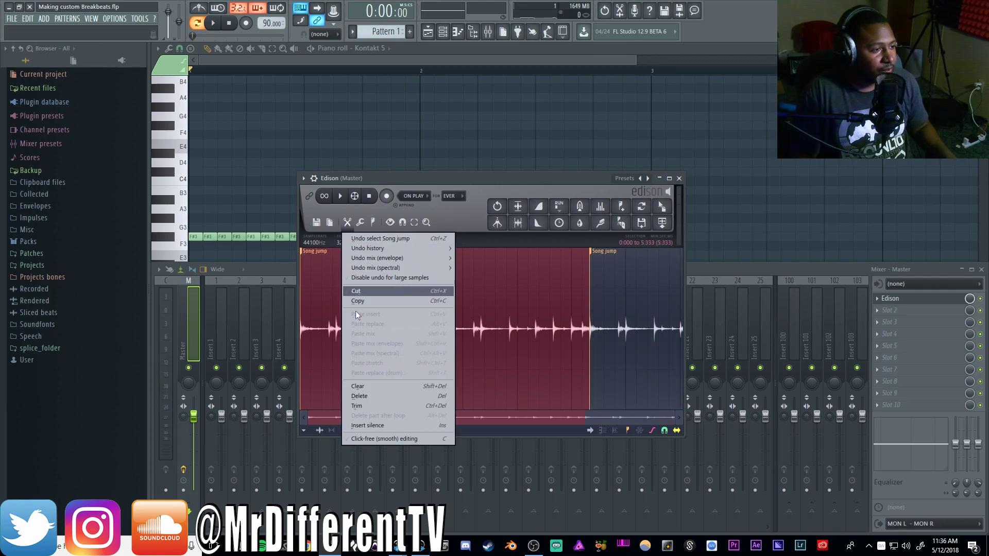
left_click(369, 405)
key("space")
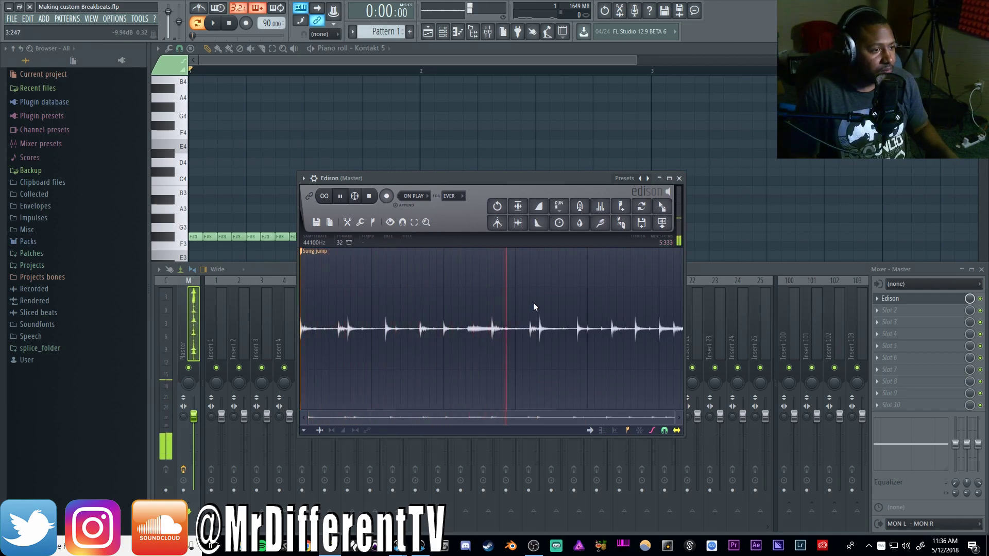
key("space")
left_click(518, 206)
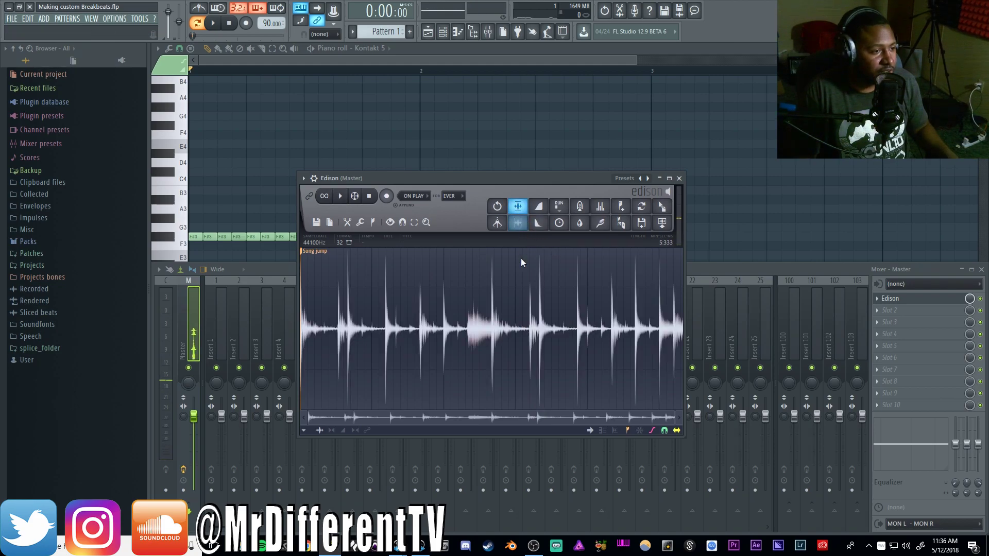
key("space")
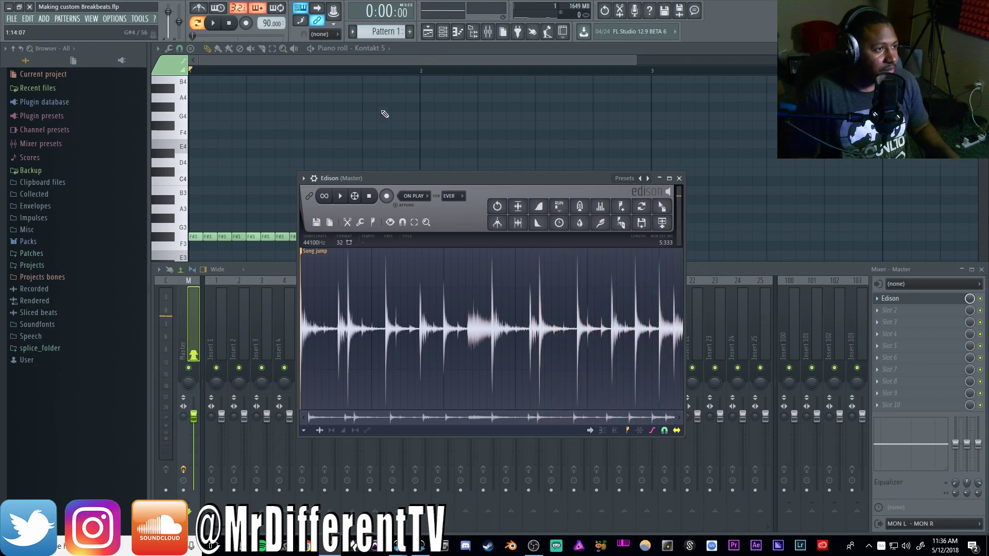
Drag the Edison recording onto the start of playlist Track 1 and open its sample settings
left_click(429, 32)
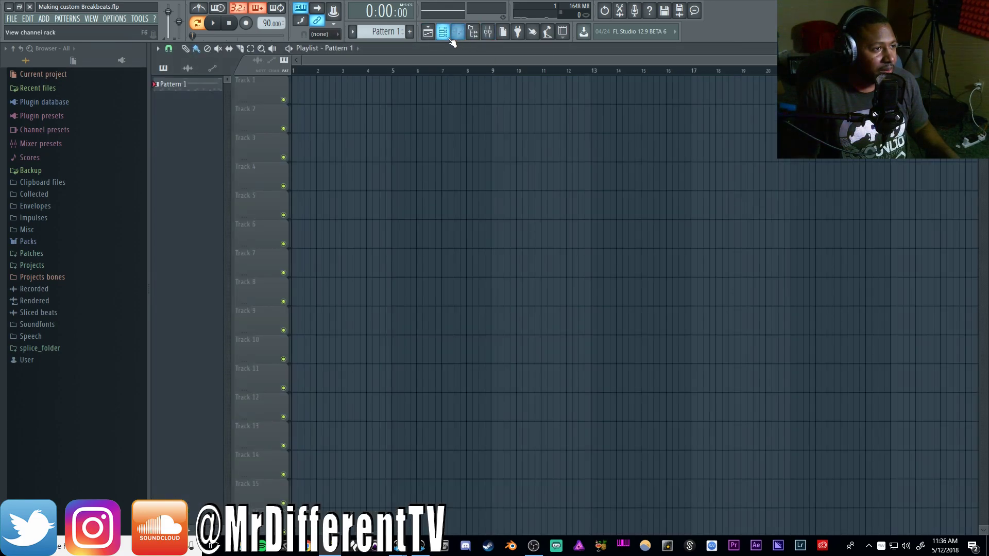
left_click(487, 32)
left_click(883, 298)
left_click_drag(663, 216, 288, 90)
double_click(320, 88)
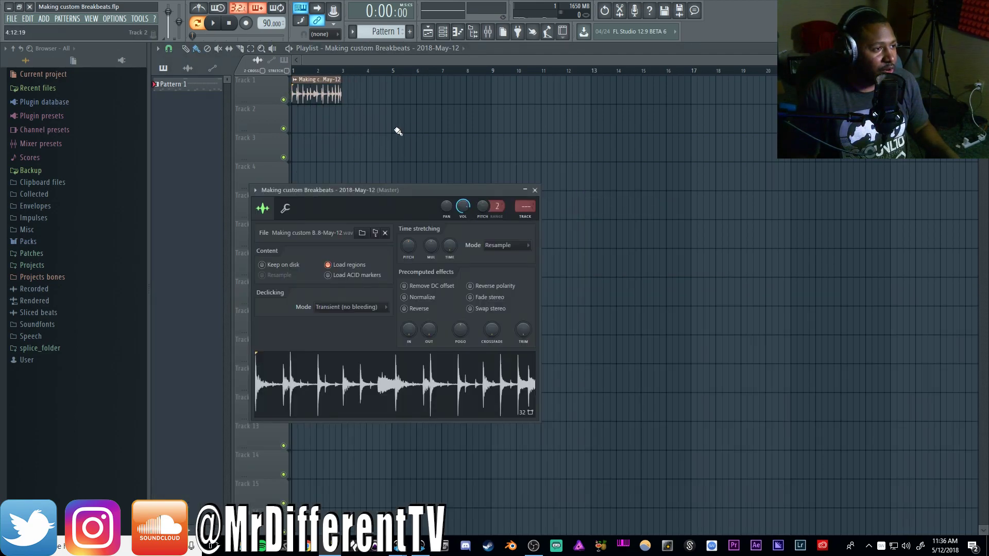
left_click_drag(430, 190, 567, 195)
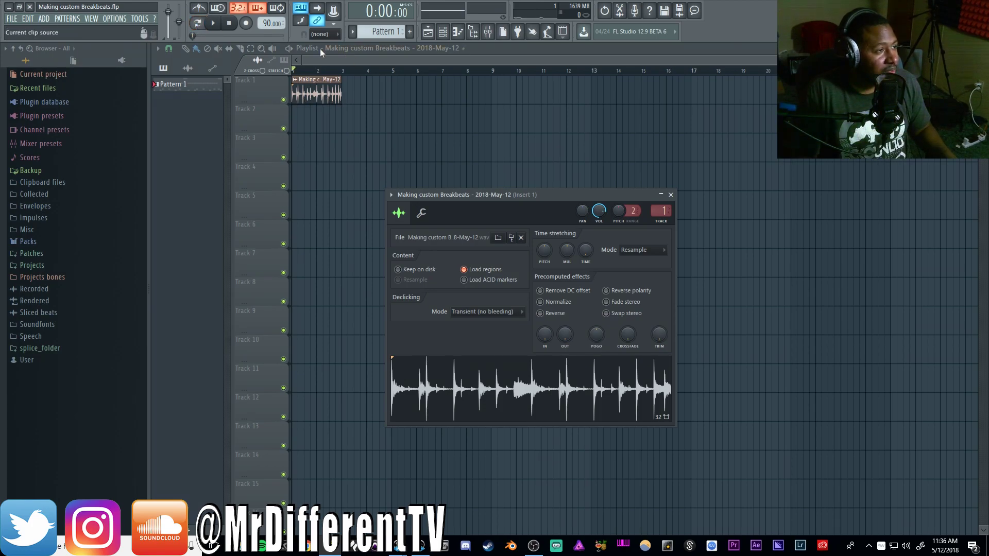
Route the clip to its own mixer track at -3.9 dB and audition the breakbeat
left_click(220, 27)
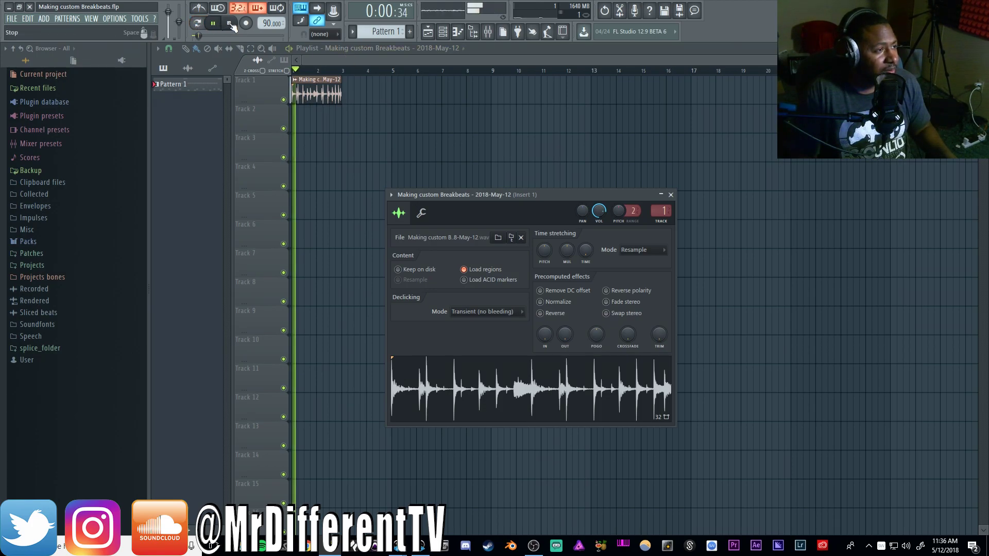
left_click(495, 35)
key("space")
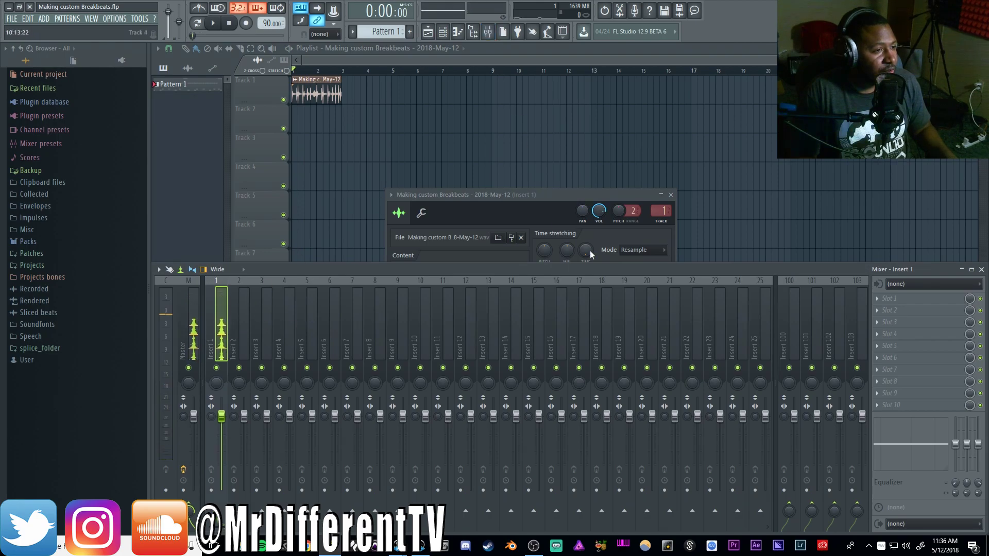
key("ctrl+l")
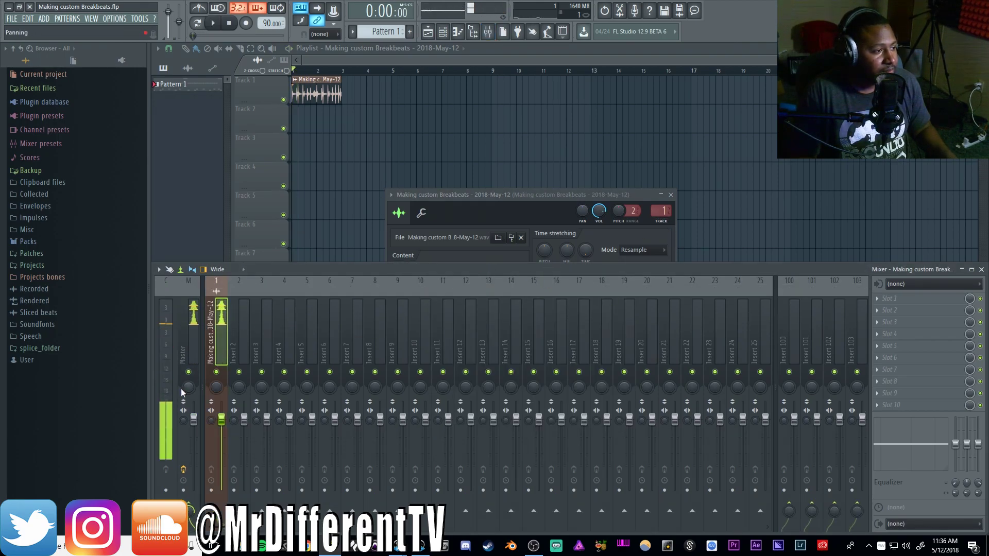
left_click_drag(221, 420, 221, 436)
key("space")
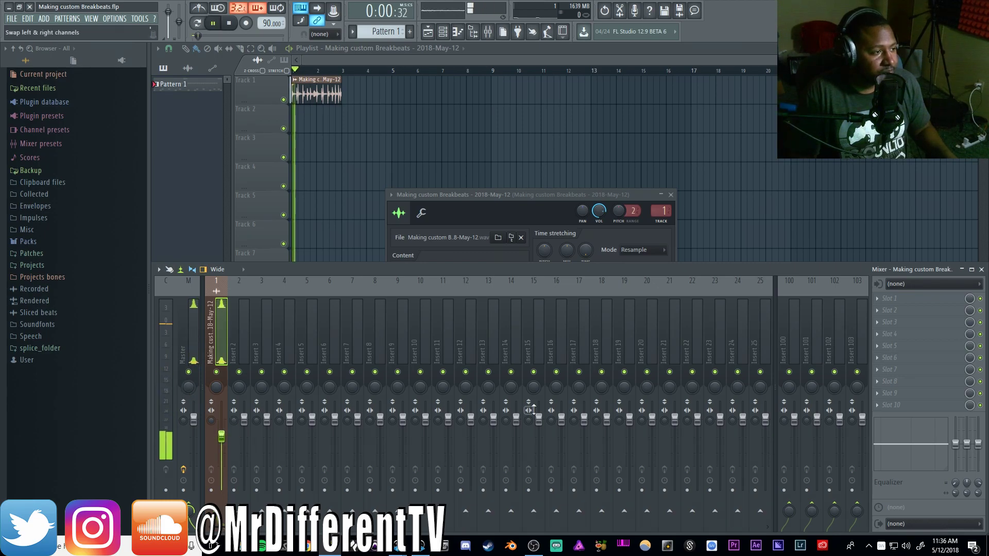
key("space")
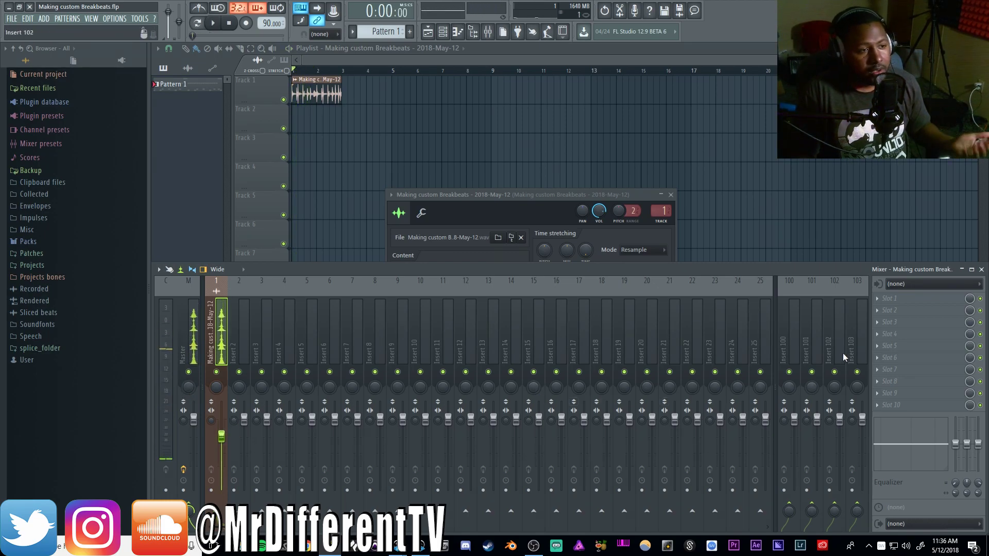
left_click(900, 297)
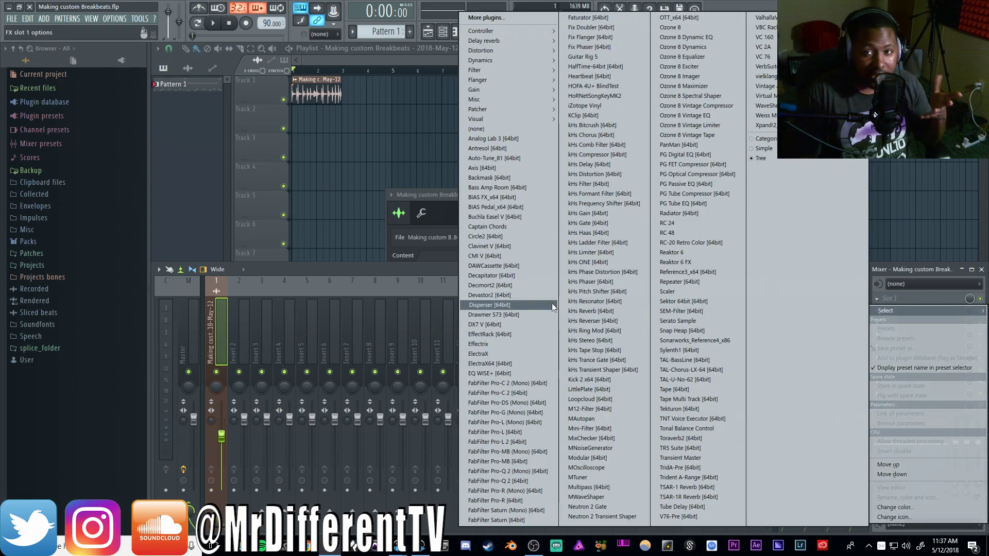
Load Decimort2 into the breakbeat's first slot and authorise its license through the Splice app
left_click(527, 286)
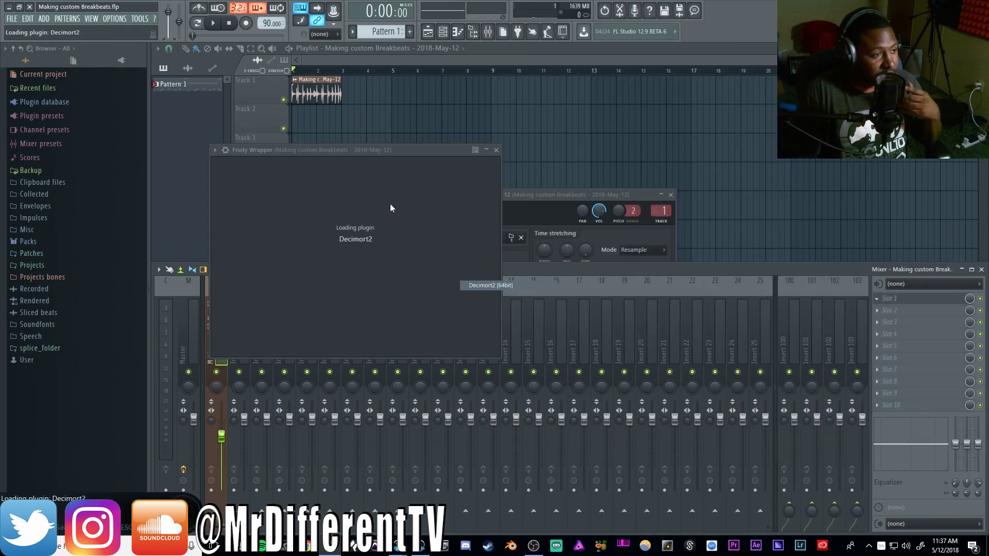
left_click(686, 549)
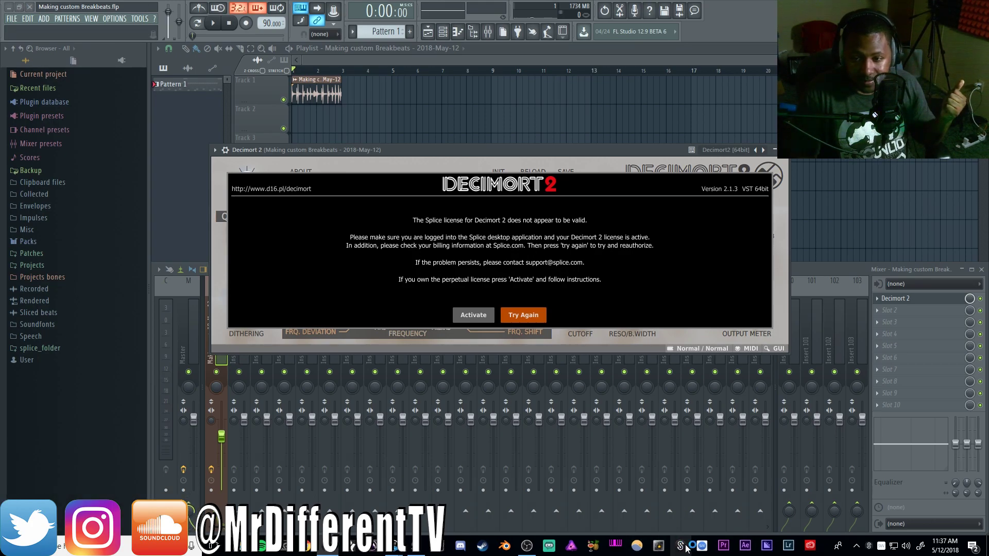
left_click(512, 318)
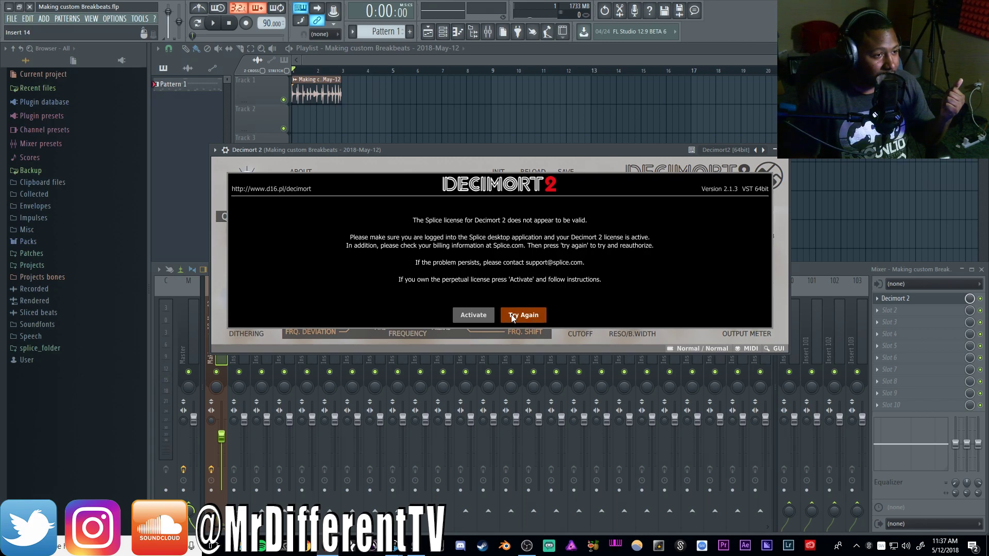
left_click(679, 548)
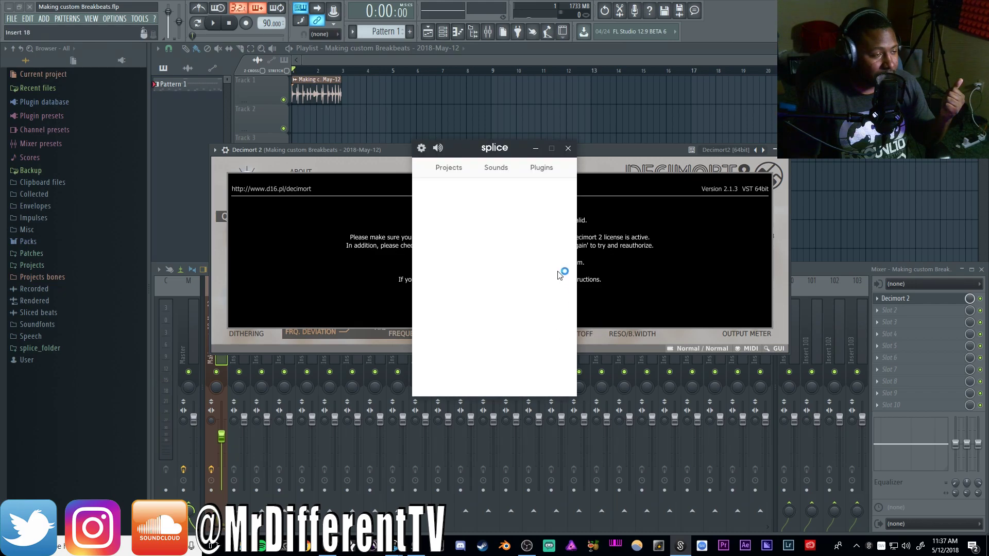
left_click(568, 149)
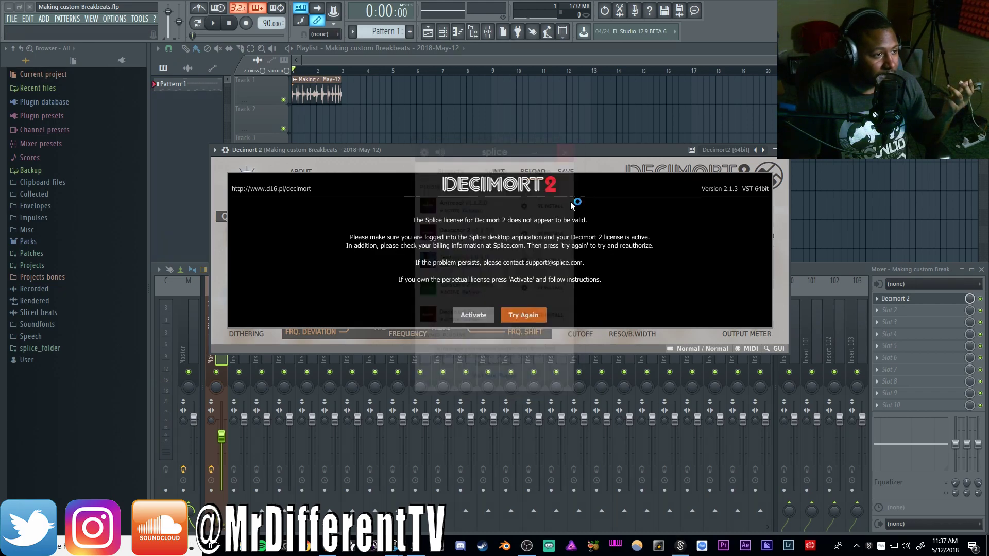
left_click(515, 316)
left_click(501, 316)
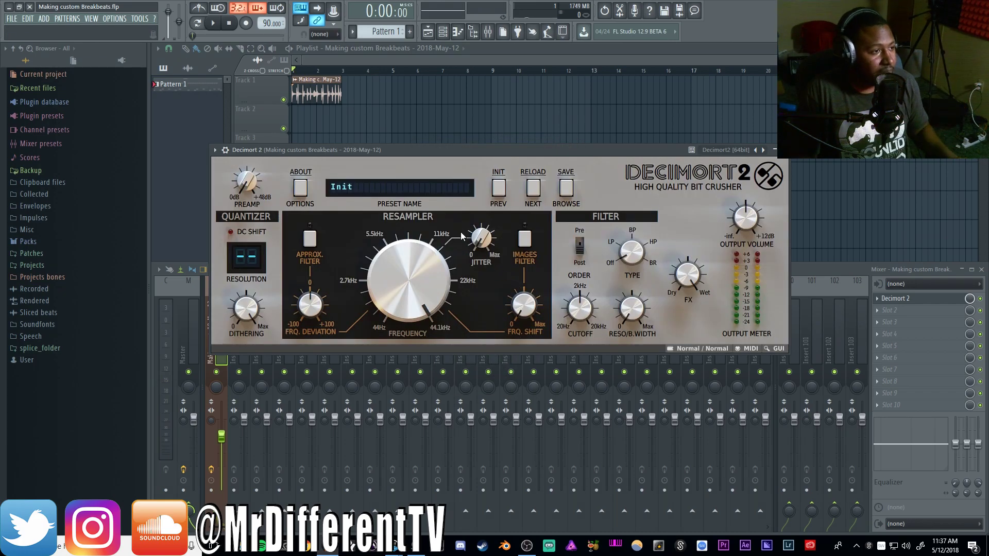
left_click_drag(426, 149, 396, 192)
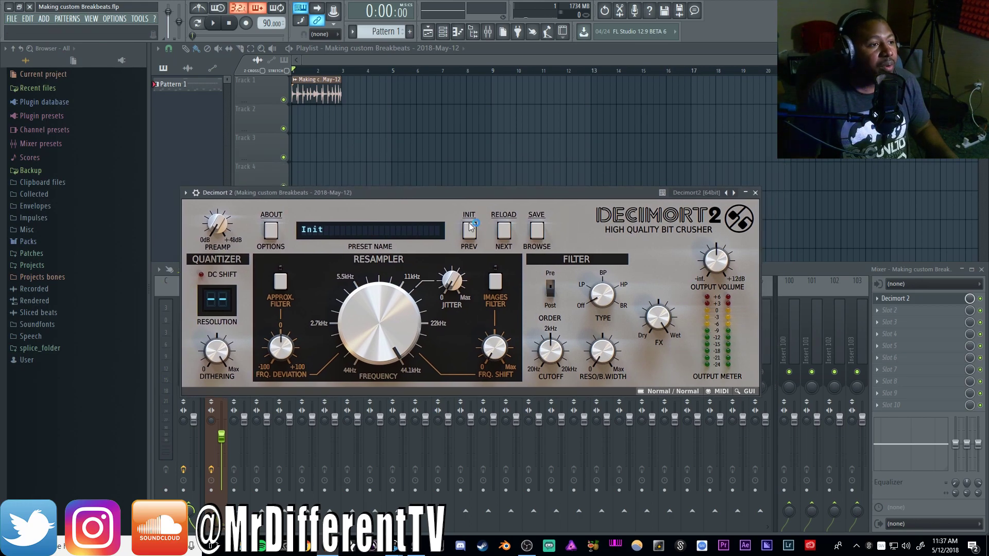
Filter Decimort 2 presets to Vintage Sampler and audition the MPC60 preset on the breakbeat
left_click(538, 232)
left_click_drag(411, 192, 419, 124)
left_click(296, 359)
left_click(429, 371)
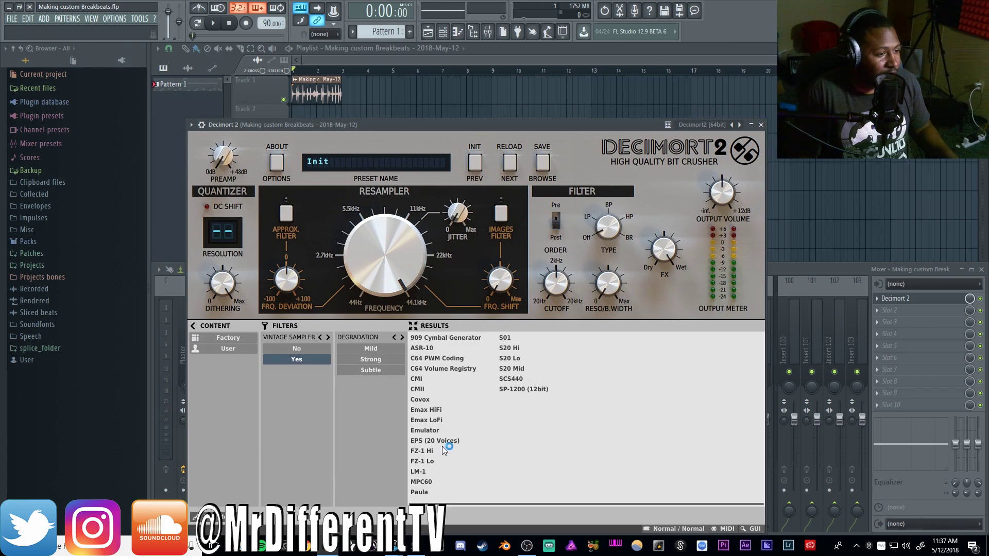
left_click(420, 484)
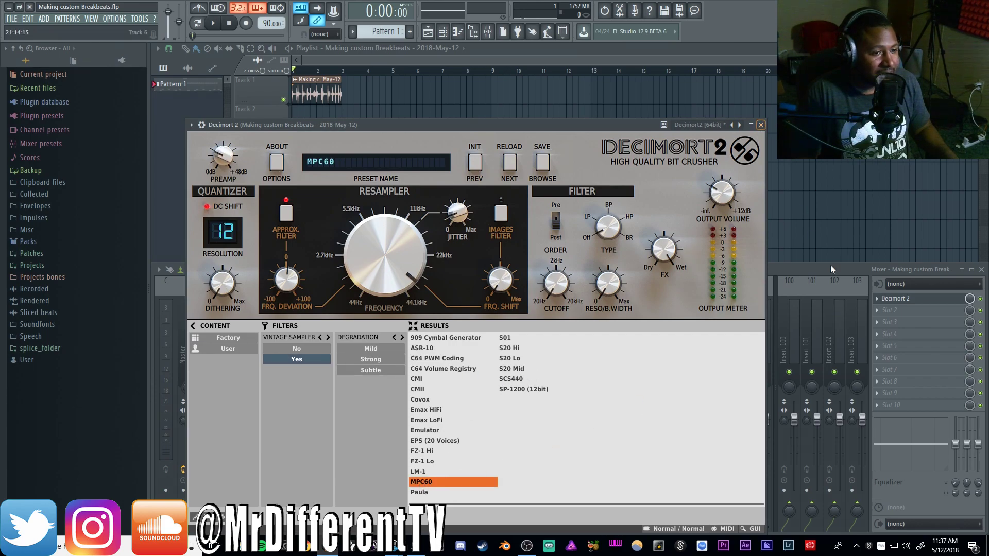
left_click(970, 301)
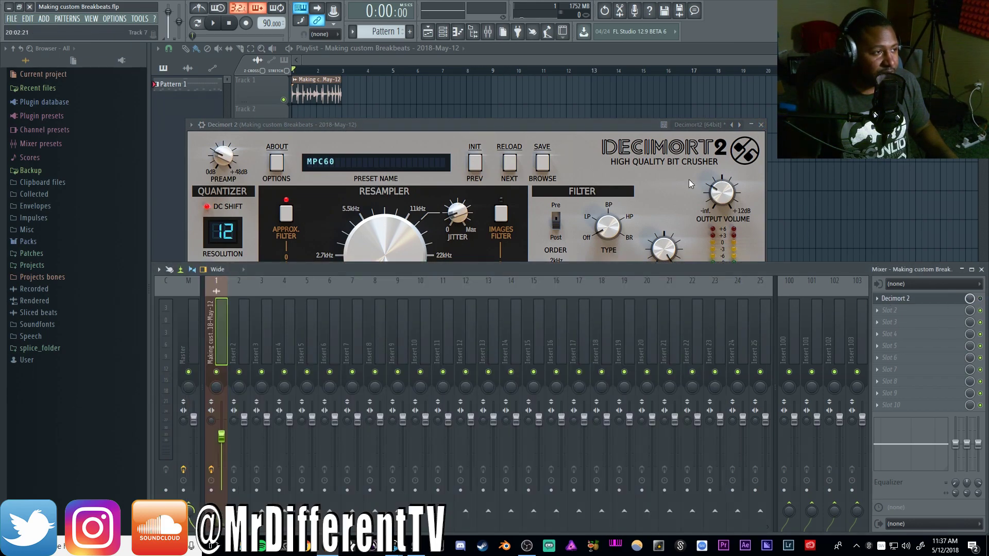
key("space")
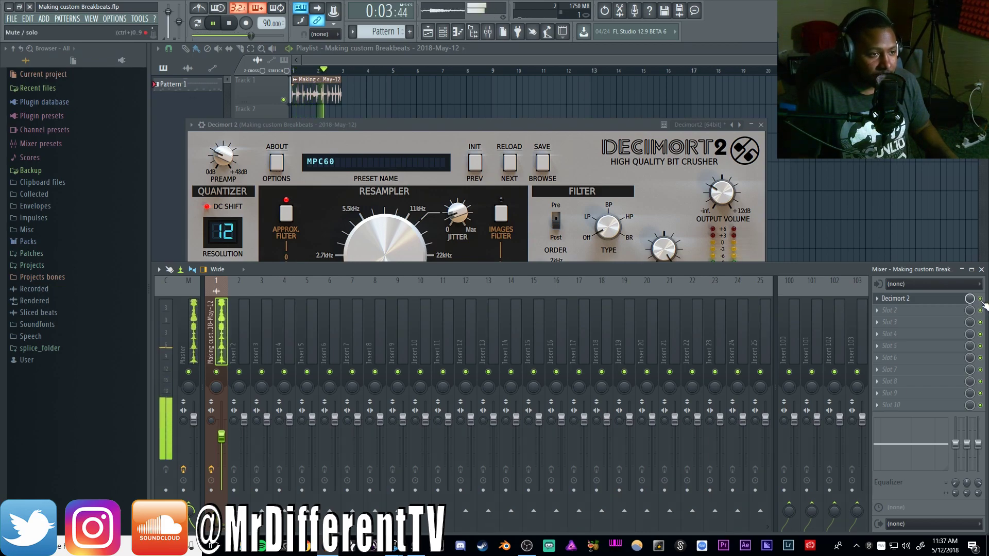
left_click(926, 300)
key("space")
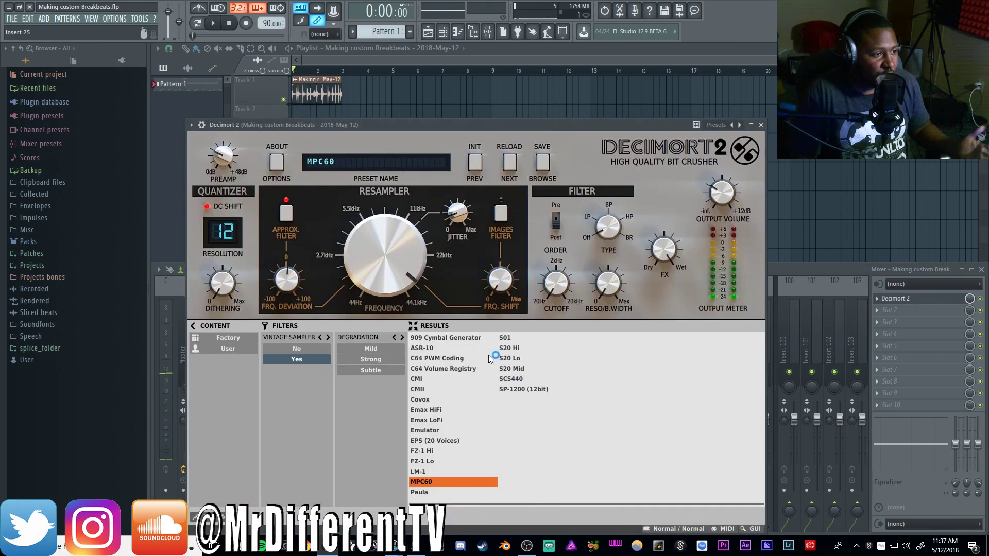
Compare the ASR-10 and SP-1200 (12bit) presets, then settle on MPC60 and close Decimort 2
left_click(432, 348)
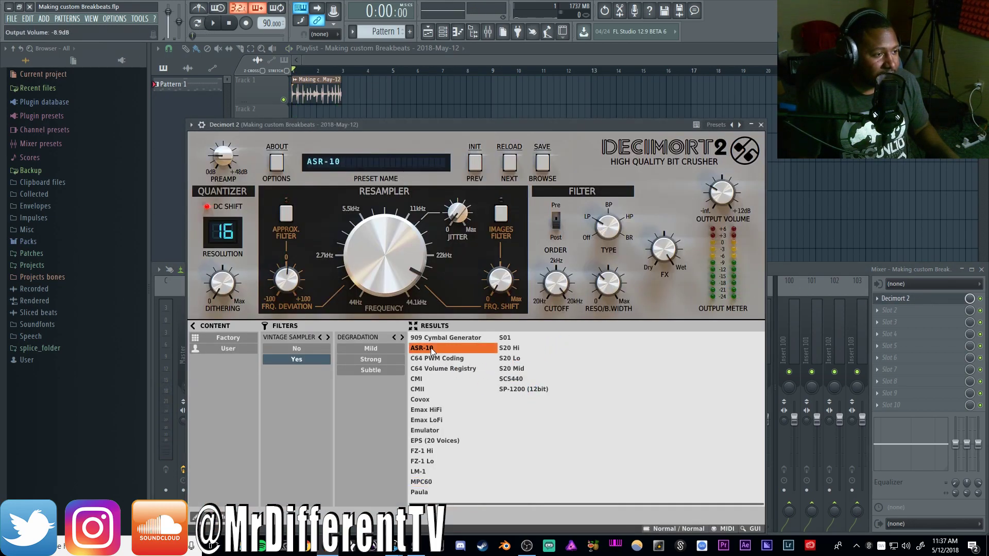
key("space")
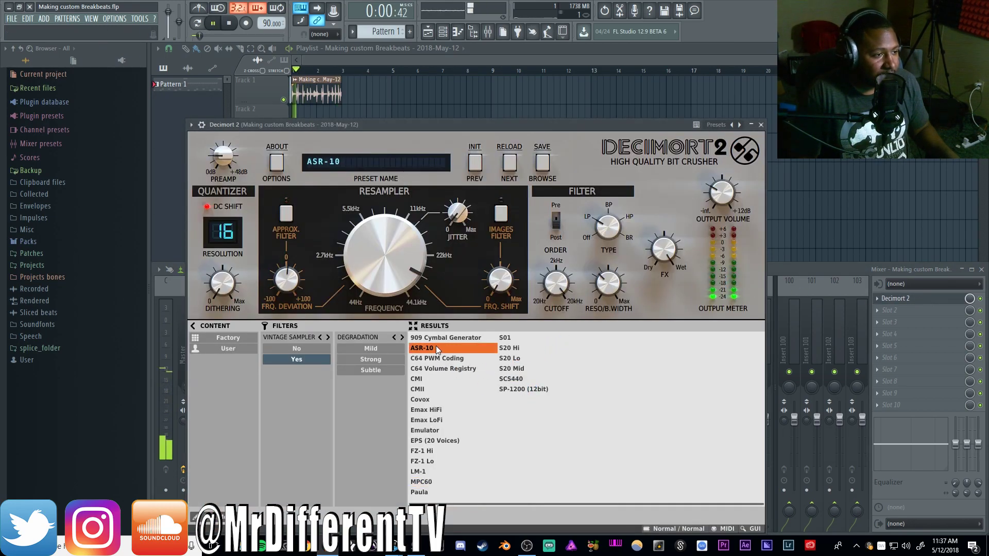
left_click(527, 391)
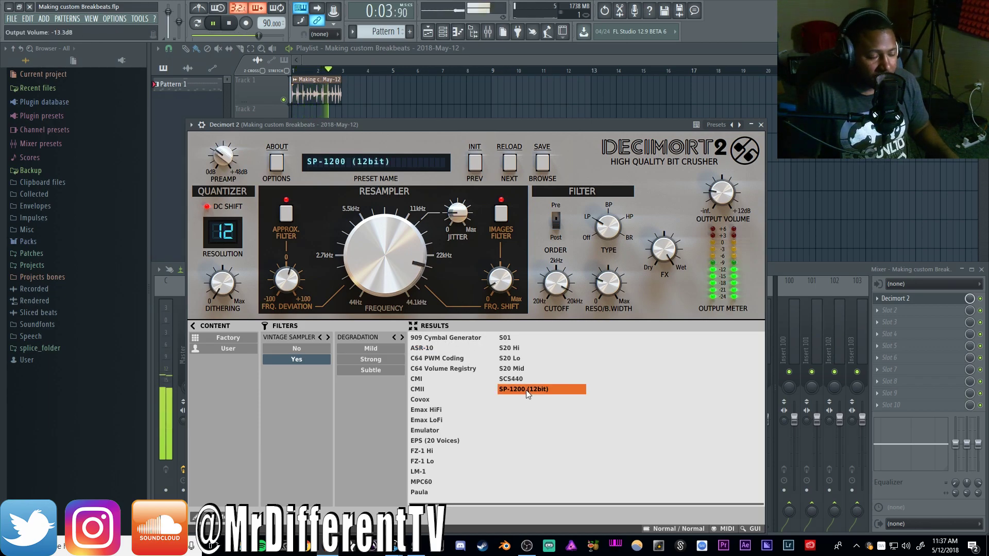
left_click(422, 481)
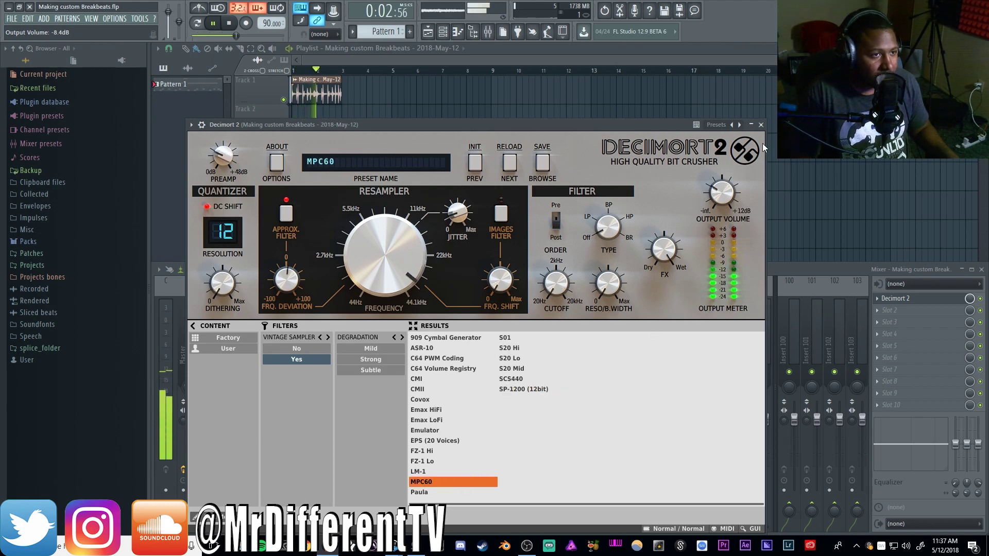
key("space")
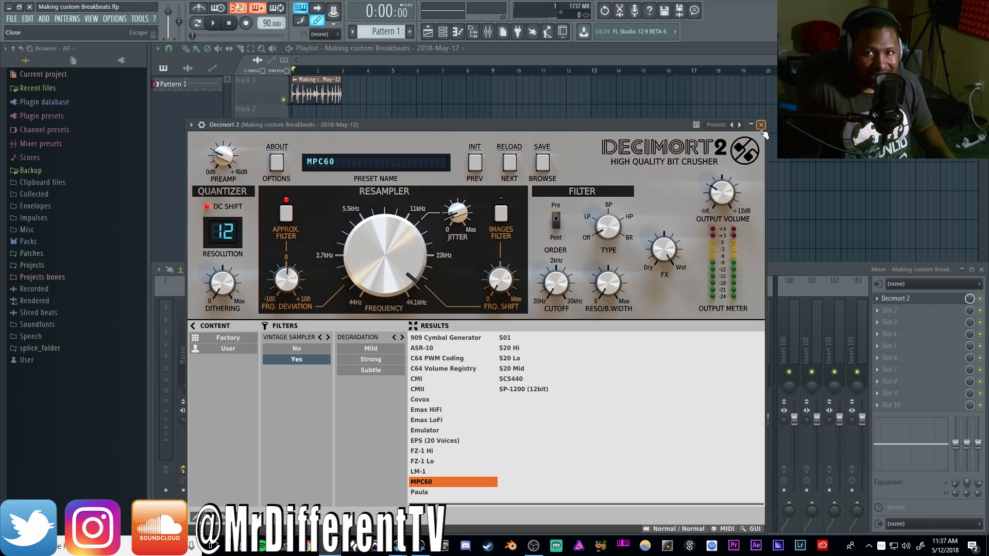
left_click(761, 125)
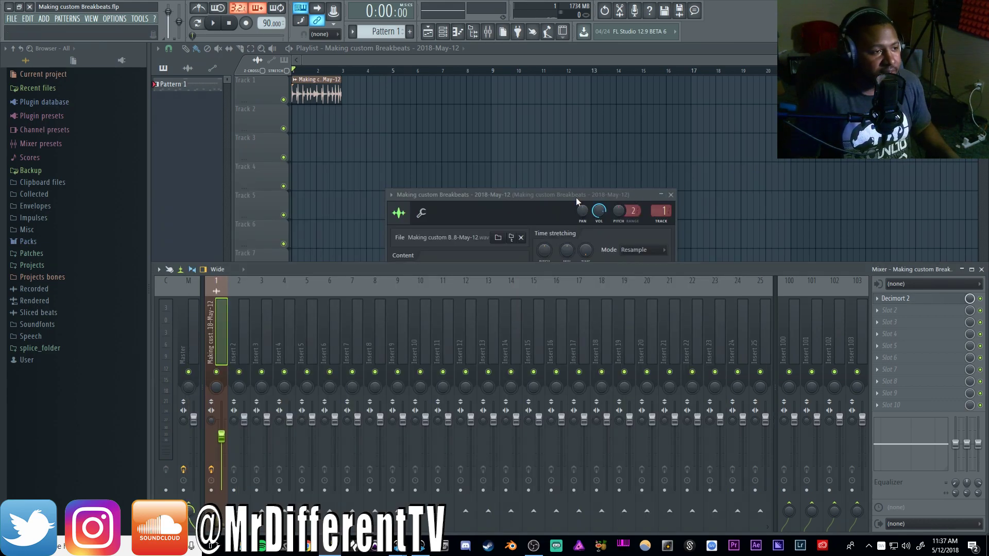
Load RC-20 Retro Color into the breakbeat track's second effect slot and reposition its window
left_click_drag(576, 197, 474, 139)
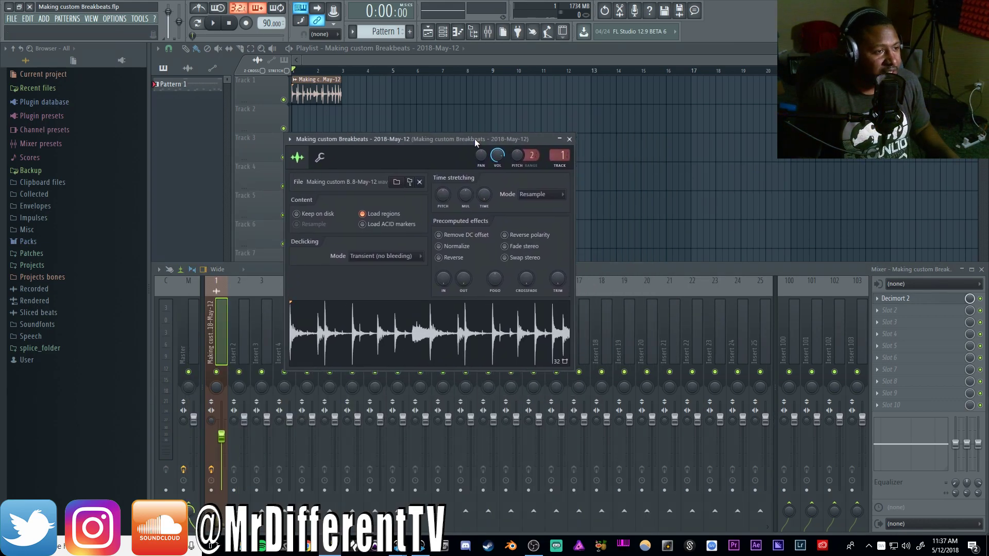
left_click(887, 312)
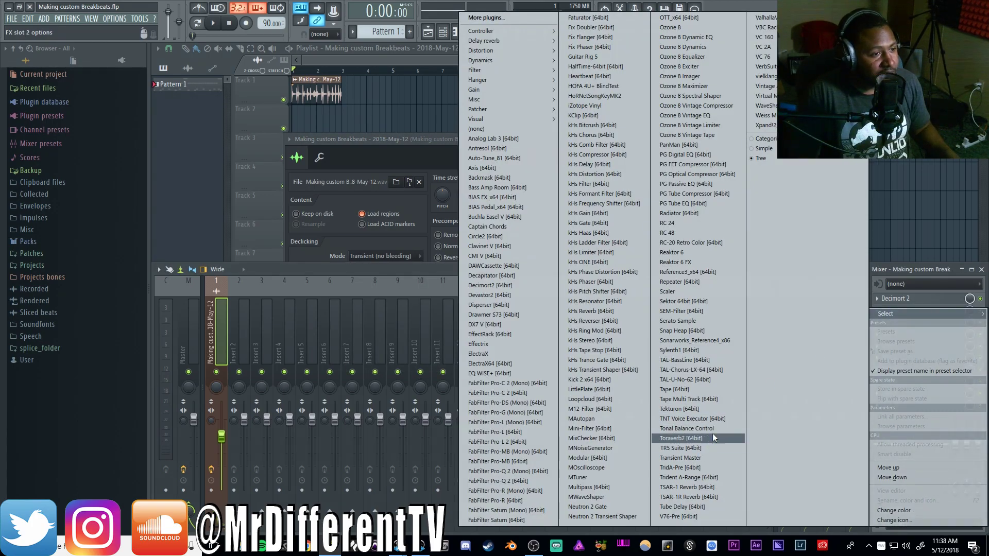
left_click(688, 242)
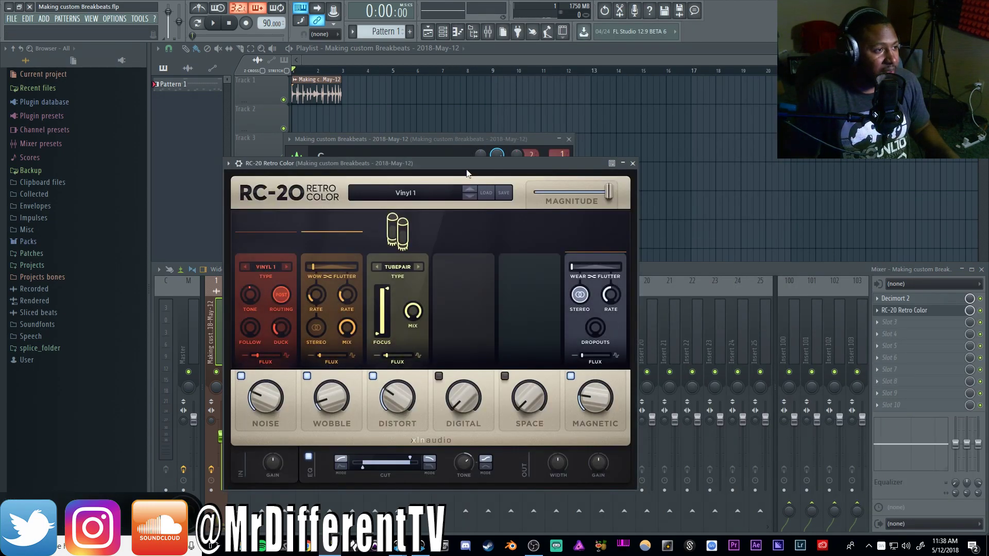
left_click_drag(467, 174, 450, 146)
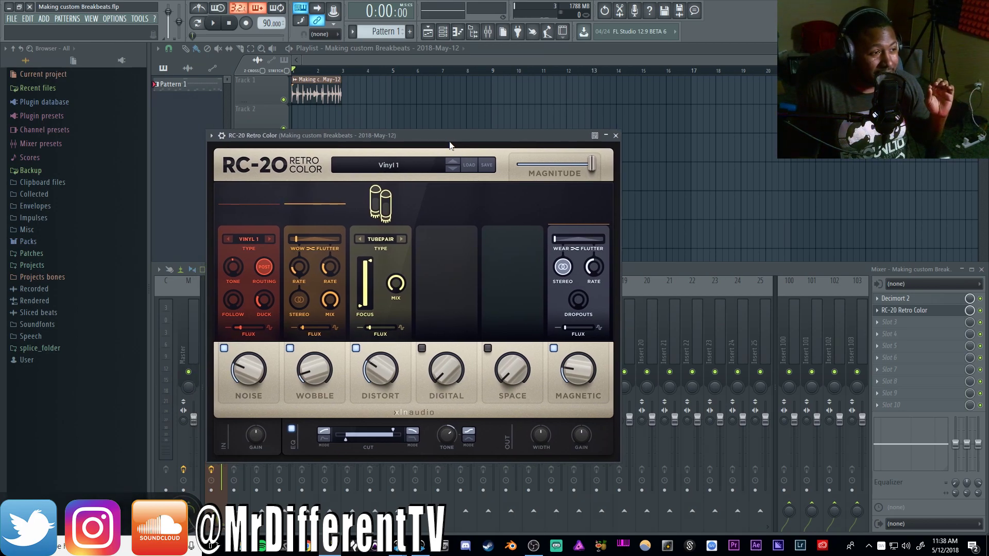
Switch RC-20 from Vinyl 1 to the blank --- INIT --- preset at the top of its list
left_click(432, 167)
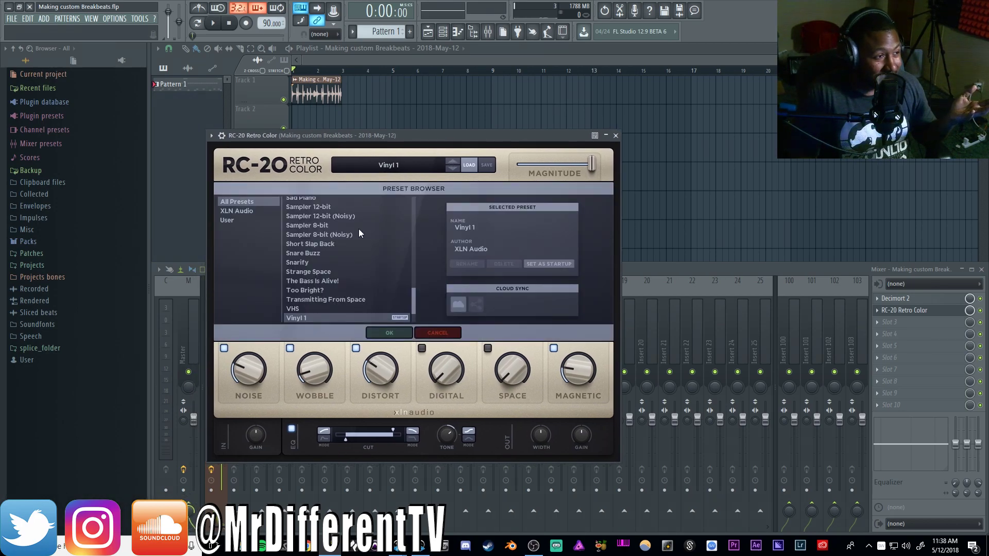
scroll(360, 226, "up", 15)
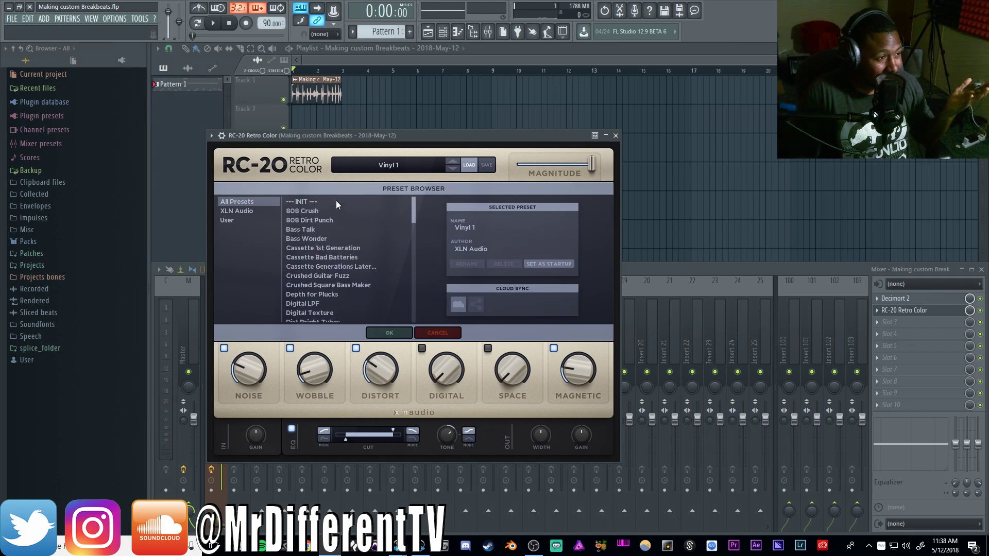
left_click(336, 202)
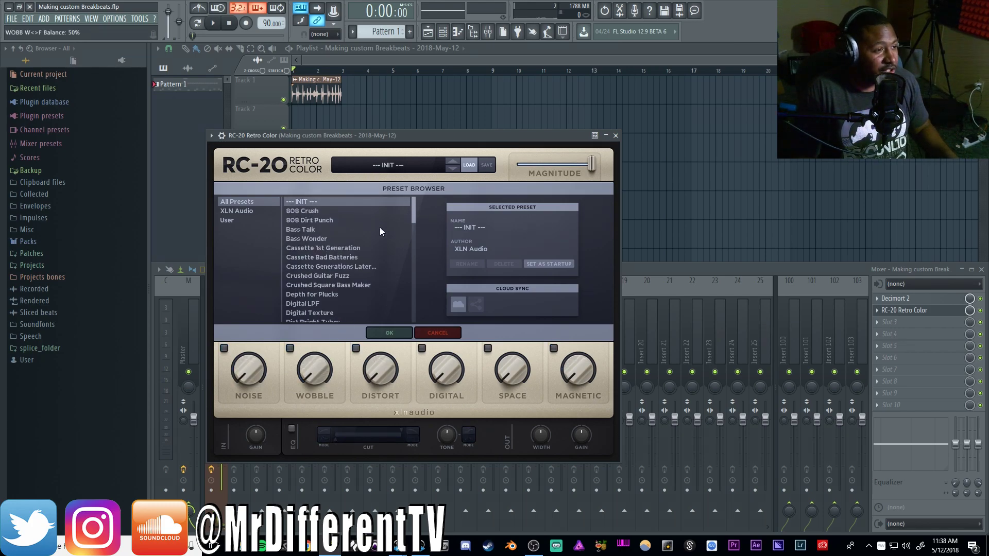
left_click(390, 165)
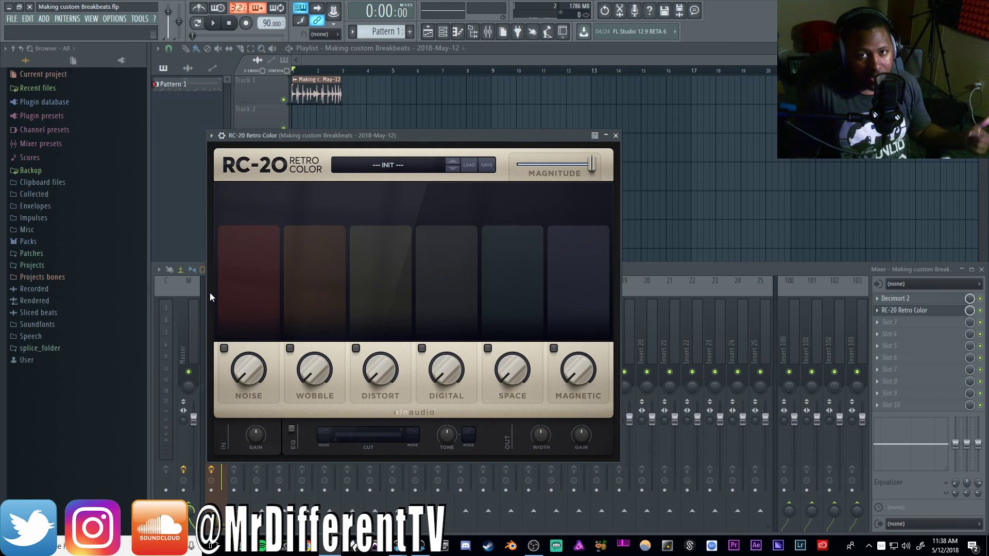
Enable RC-20's Noise module and raise the noise amount to 27% while the beat plays
left_click(224, 349)
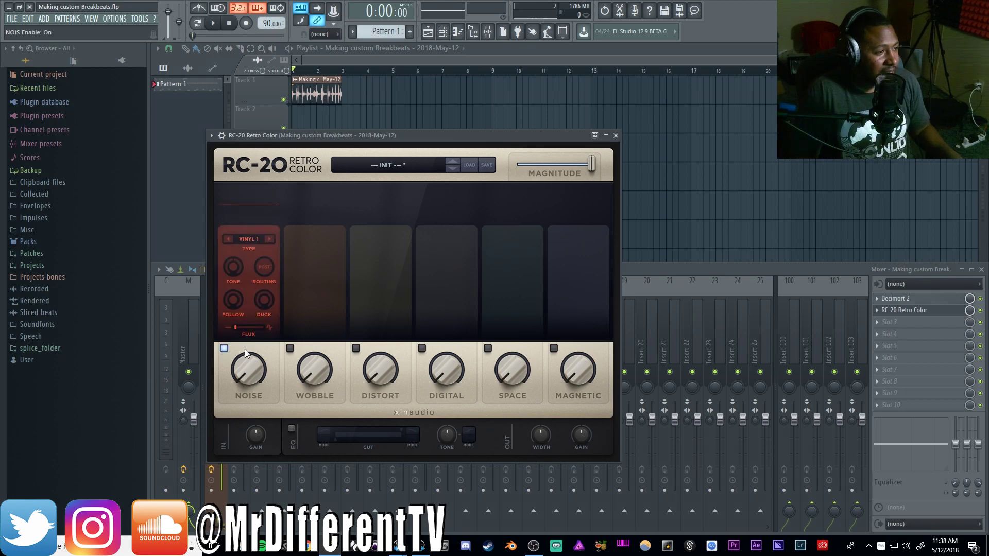
key("space")
scroll(249, 372, "up", 3)
left_click_drag(246, 364, 243, 345)
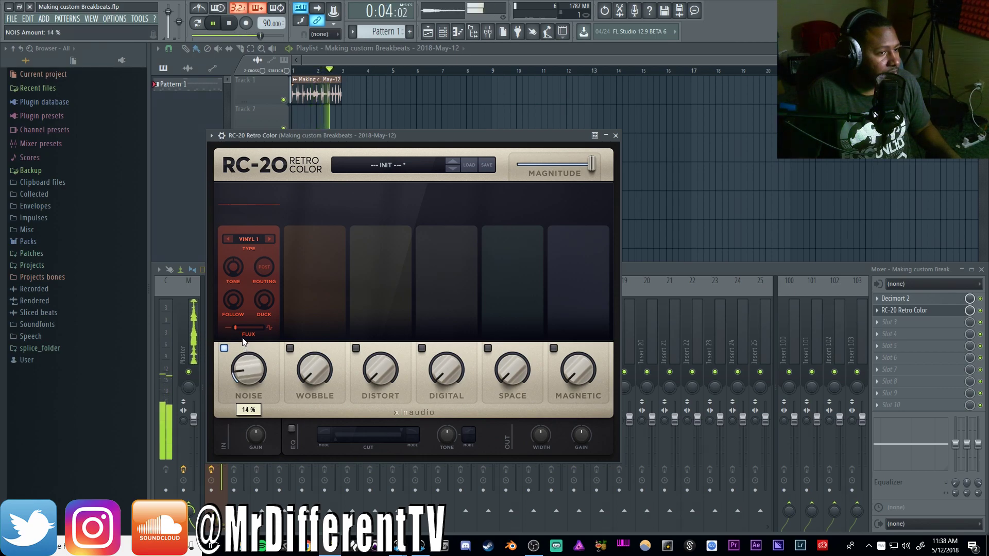
left_click_drag(240, 365, 234, 320)
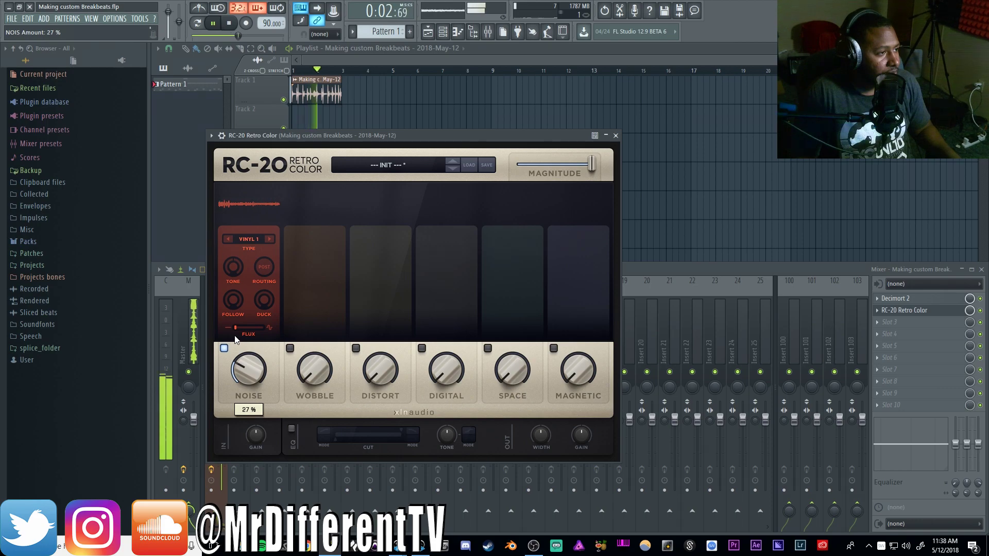
key("space")
Set the noise Follow to 30% and add slight Duck, auditioning the result
left_click_drag(232, 305, 227, 272)
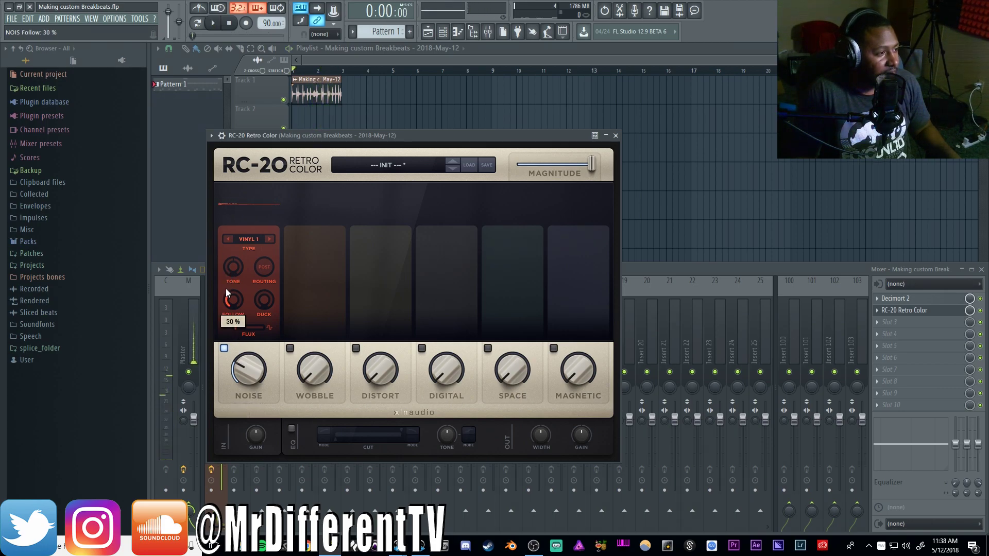
key("space")
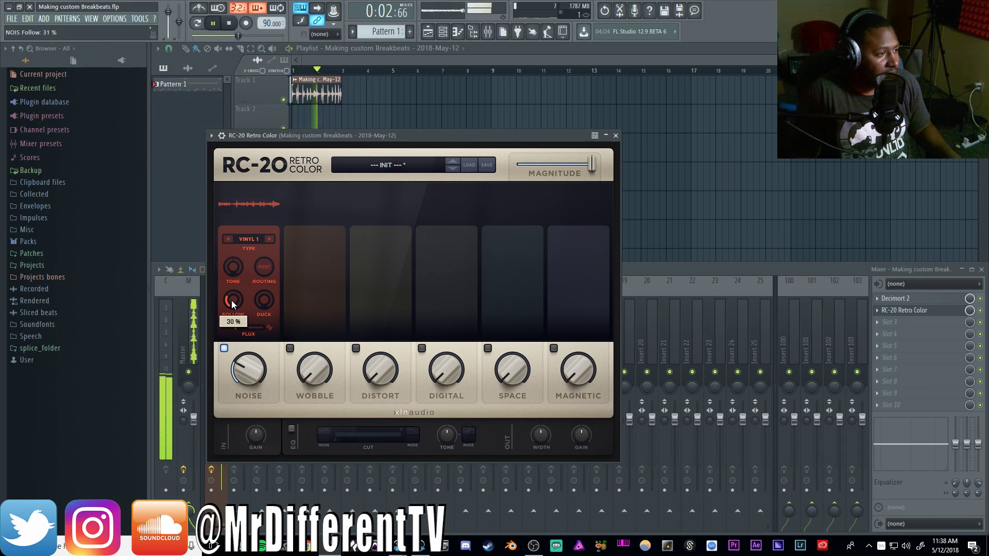
mouse_move(260, 301)
left_mouse_down()
mouse_move(242, 276)
mouse_move(242, 308)
left_mouse_up()
key("space")
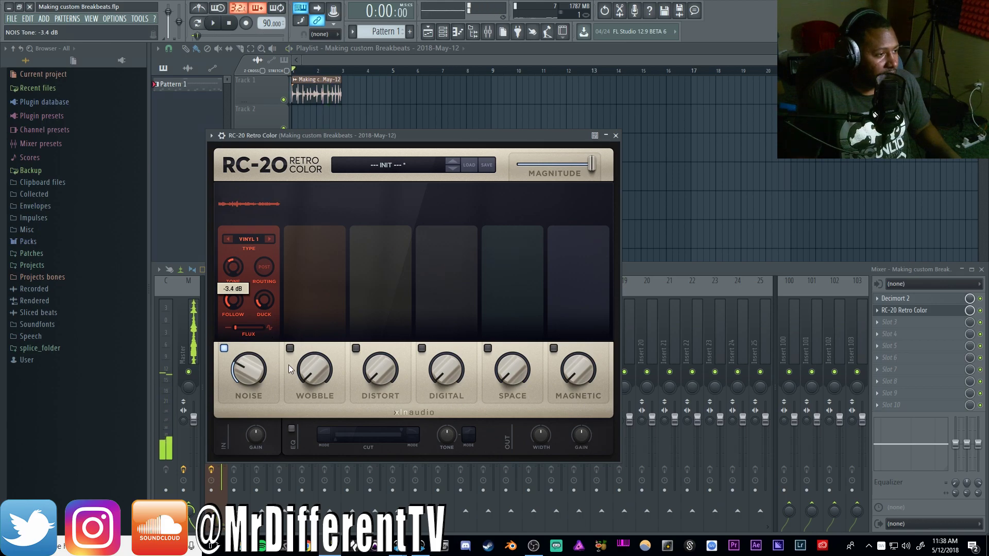
Turn on RC-20's Distort module with TubePair type at about 23%, auditioning it during playback
left_click(355, 348)
left_click(388, 238)
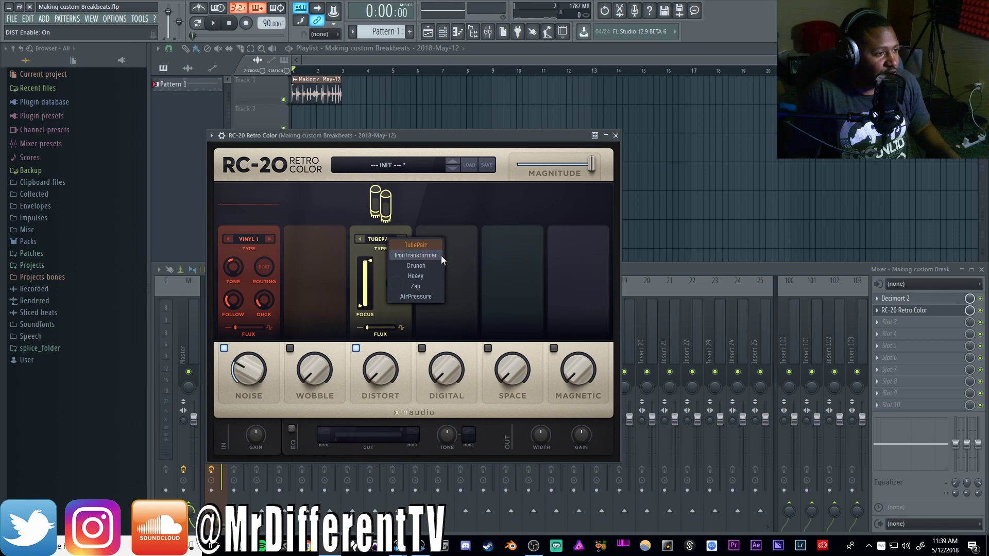
left_click(429, 245)
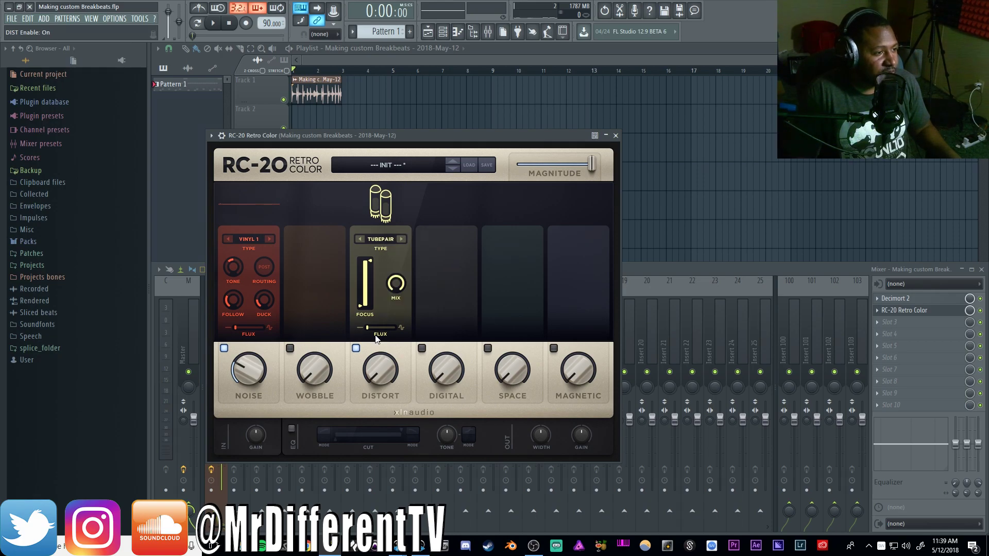
left_click_drag(381, 375, 377, 326)
key("space")
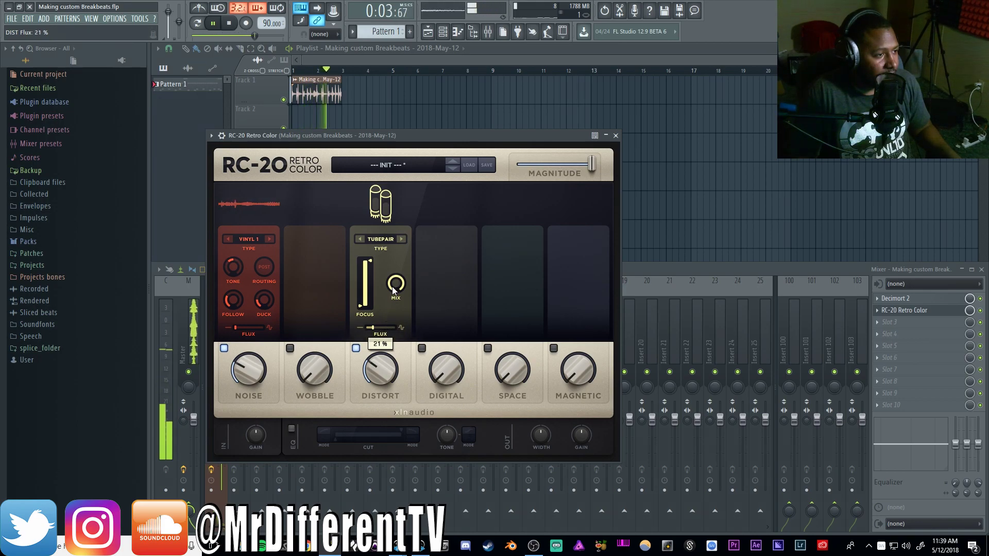
left_click_drag(374, 360, 374, 379)
key("space")
Enable the Digital module at 10% with the Rate/Bits balance at 70%
left_click(422, 348)
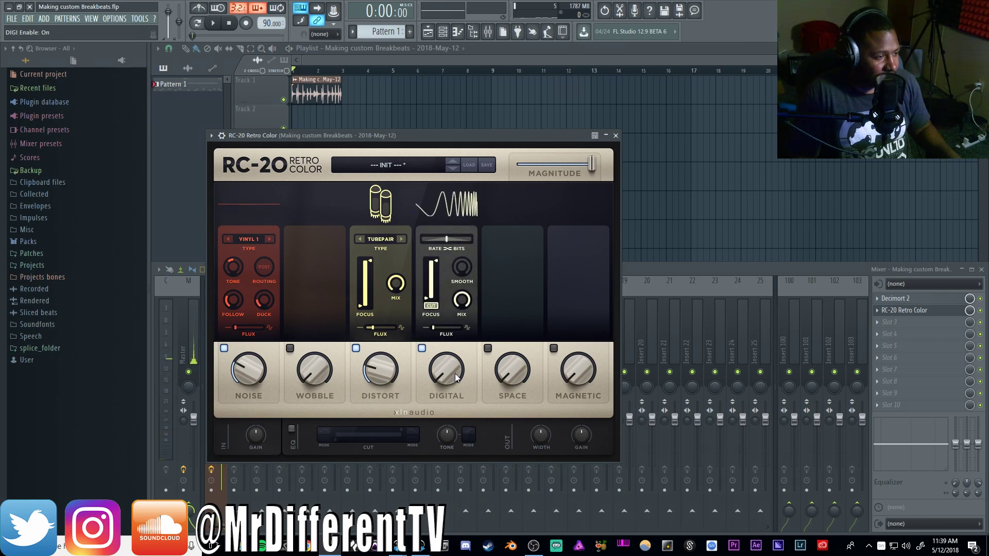
left_click_drag(456, 373, 447, 358)
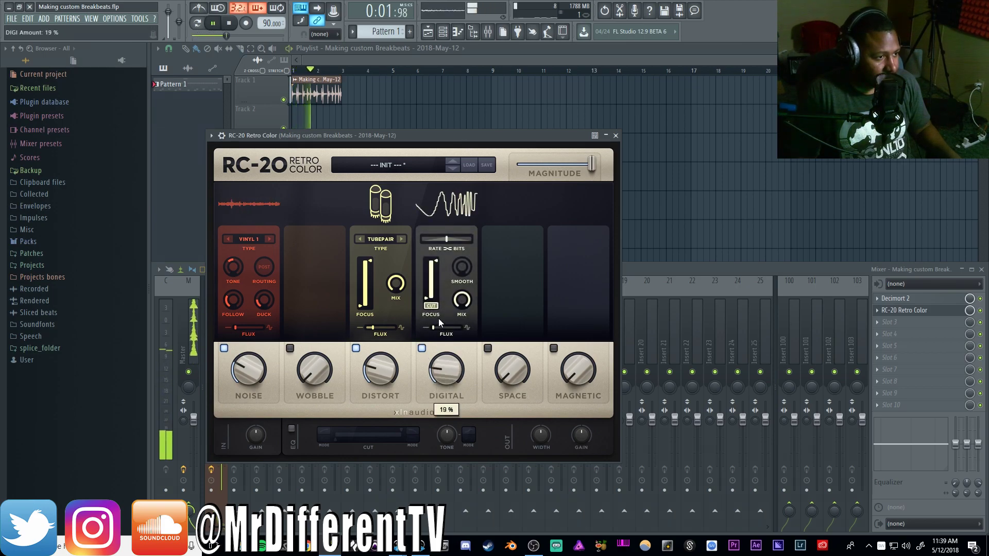
left_click_drag(439, 322, 437, 327)
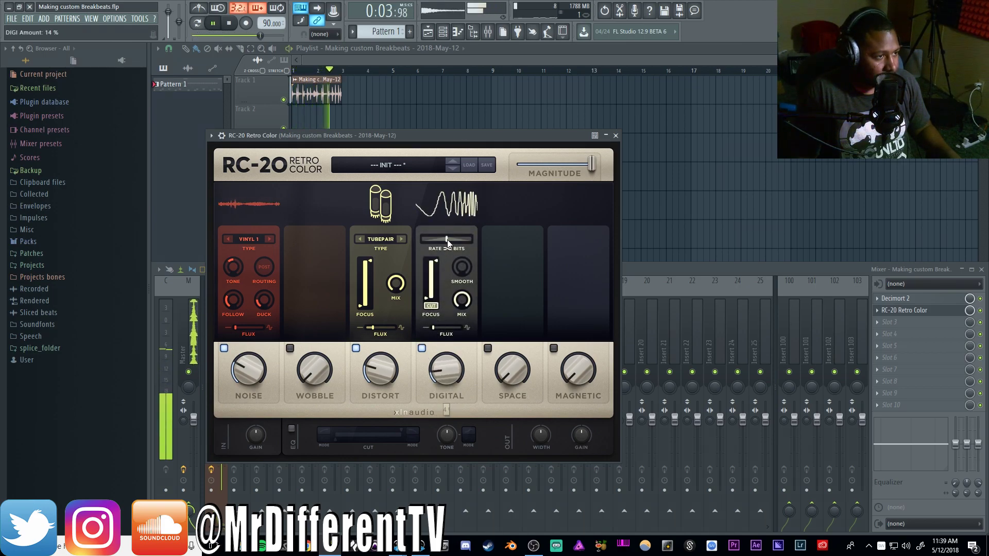
left_click_drag(447, 243, 457, 246)
left_click_drag(437, 368, 437, 381)
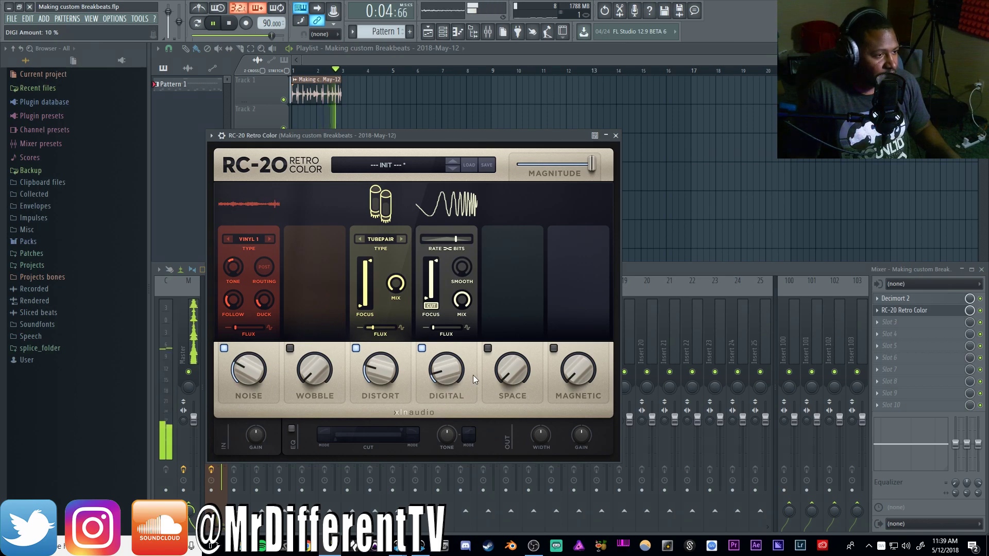
Enable RC-20's Space reverb, raise its amount, and add about 9 ms of predelay
key("space")
left_click(490, 351)
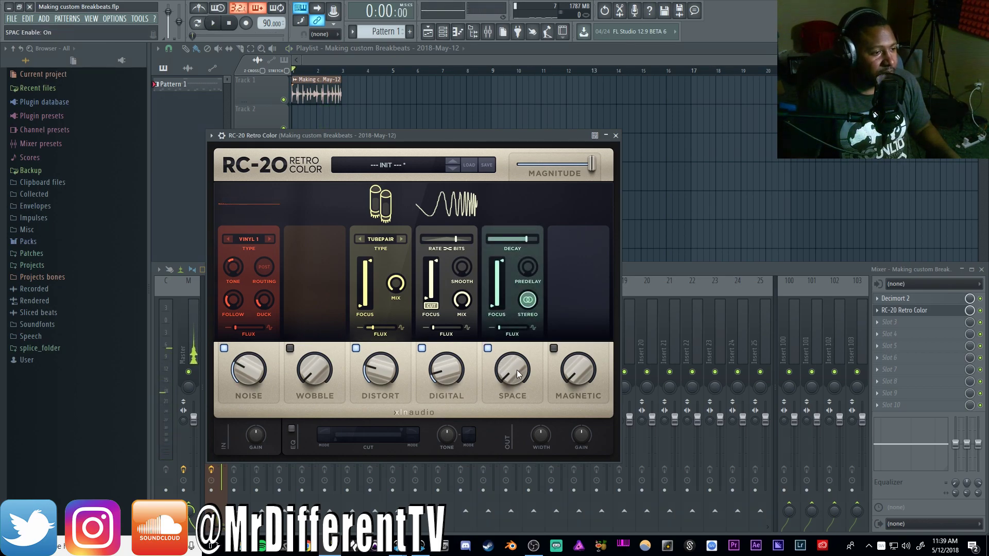
key("space")
left_click_drag(517, 369, 512, 335)
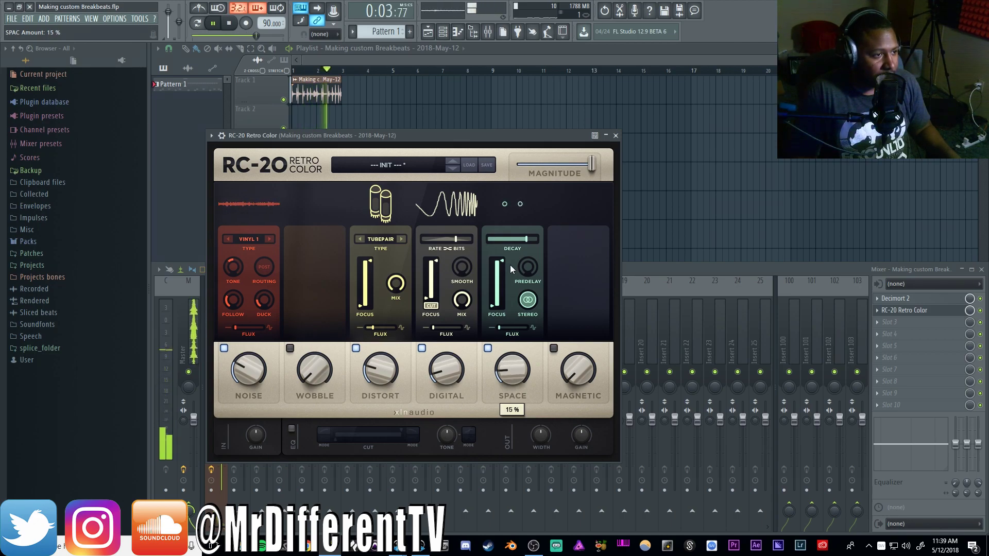
left_click(524, 275)
left_click_drag(523, 267, 527, 271)
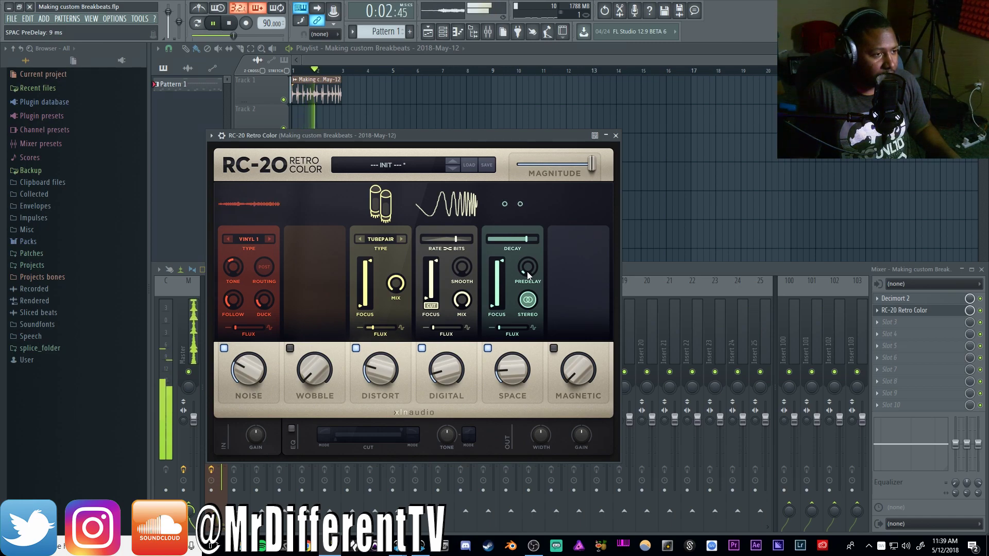
key("space")
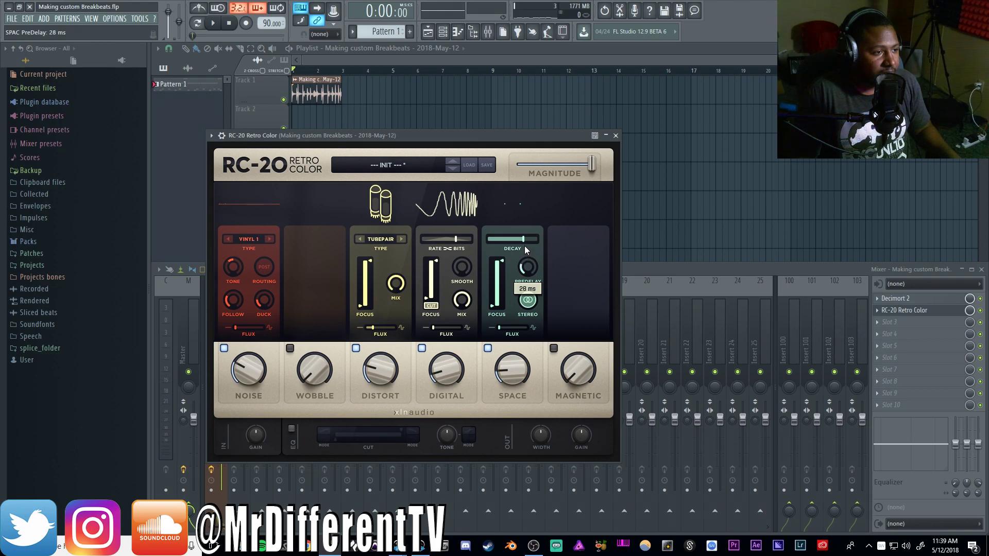
Cut the reverb decay to 50% and audition the shorter tail
left_click_drag(523, 238, 508, 238)
key("space")
mouse_move(505, 355)
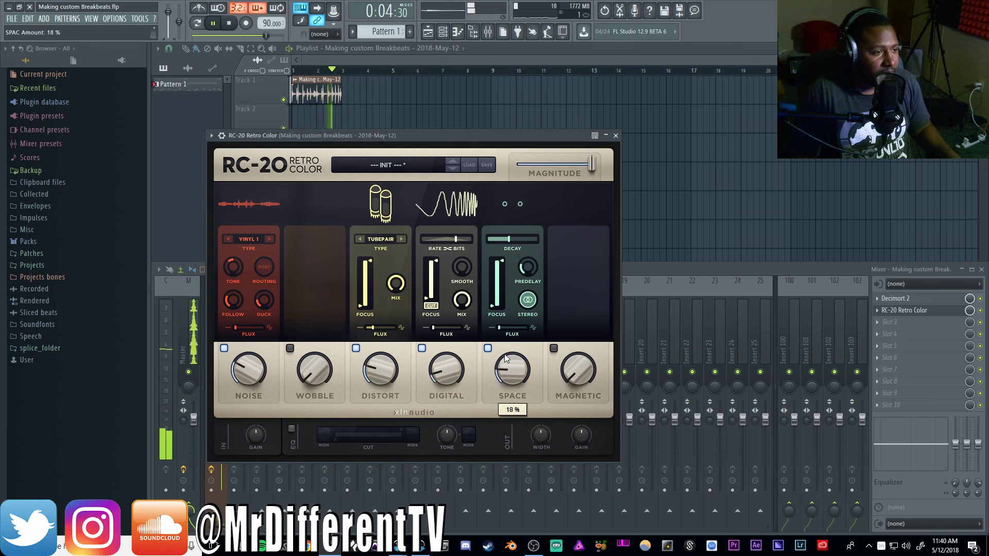
key("space")
Enable Wobble, shift Wow/Flutter toward wow, set Mix to 73% and amount to 8%
left_click(290, 348)
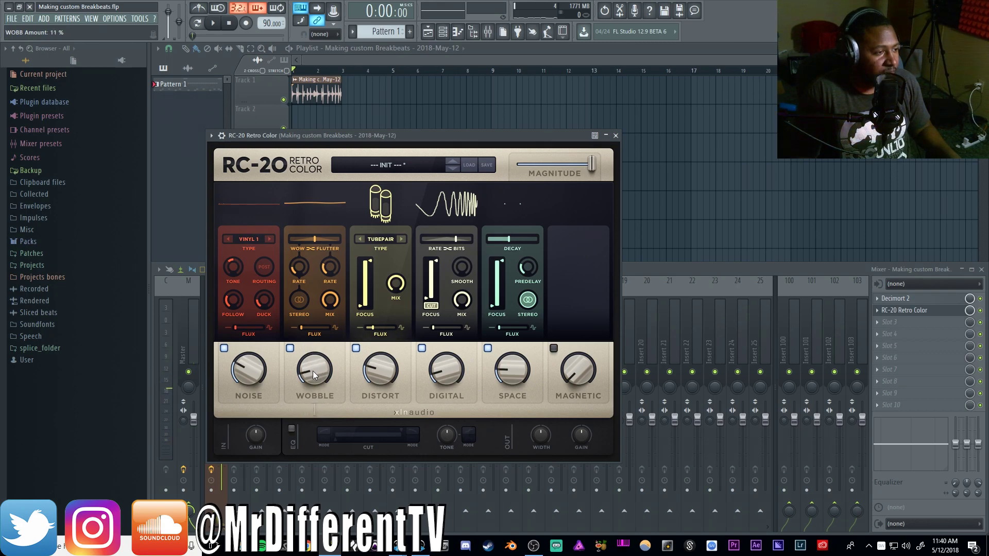
key("space")
mouse_move(313, 371)
left_mouse_down()
mouse_move(319, 356)
mouse_move(320, 384)
mouse_move(325, 367)
left_mouse_up()
left_click_drag(314, 238, 311, 239)
left_click_drag(328, 313, 327, 370)
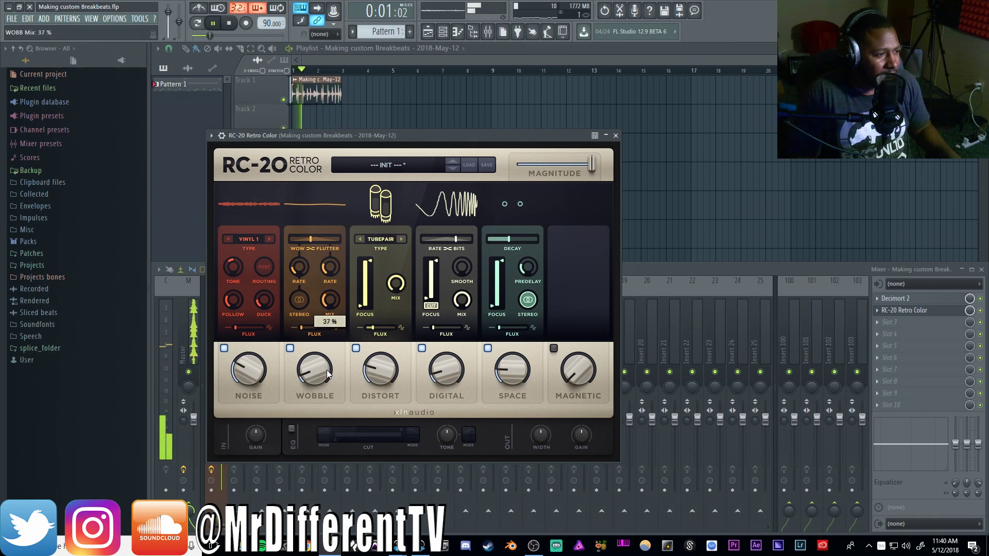
left_click(328, 281)
left_click(299, 267)
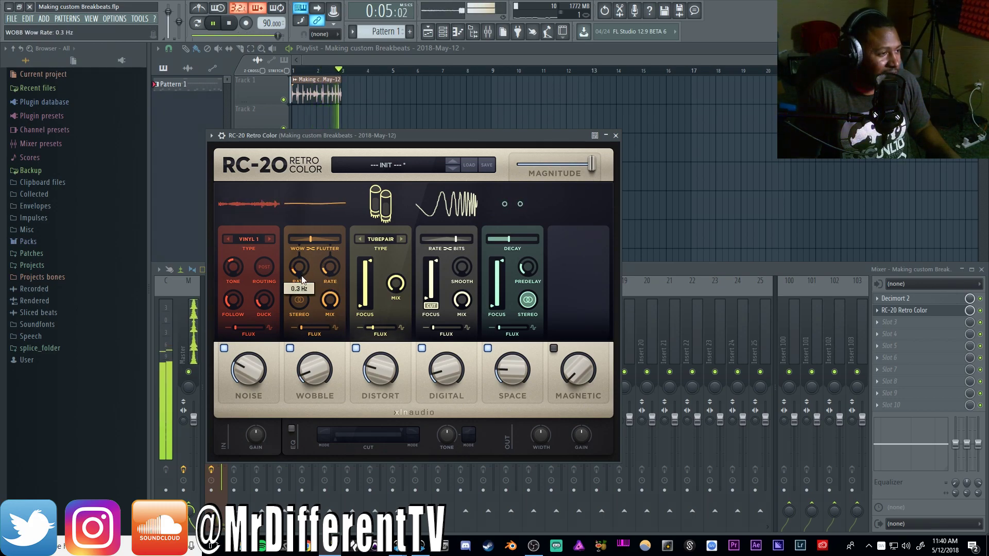
left_click(310, 376)
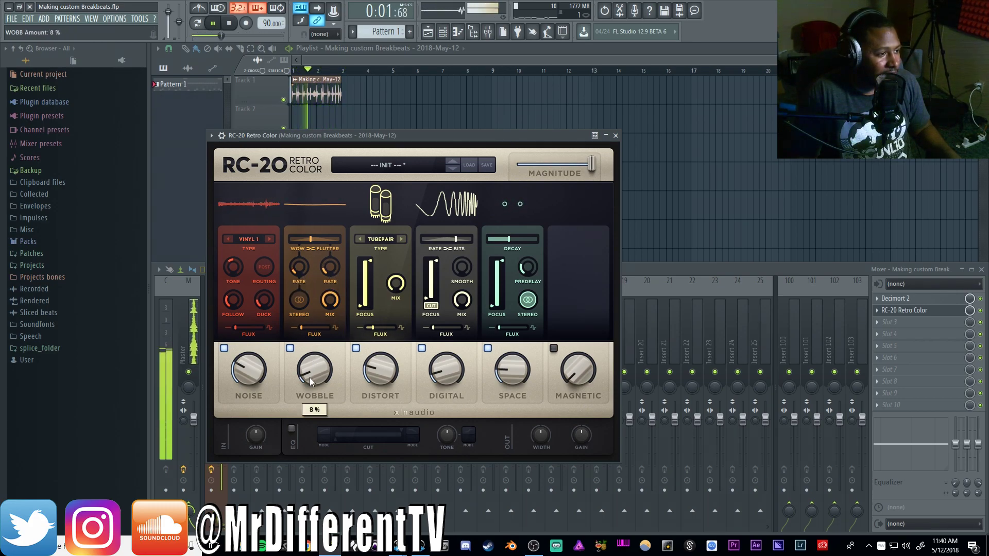
key("space")
Enable RC-20's output EQ and lower Cut Hi to about 5781 Hz
left_click(291, 429)
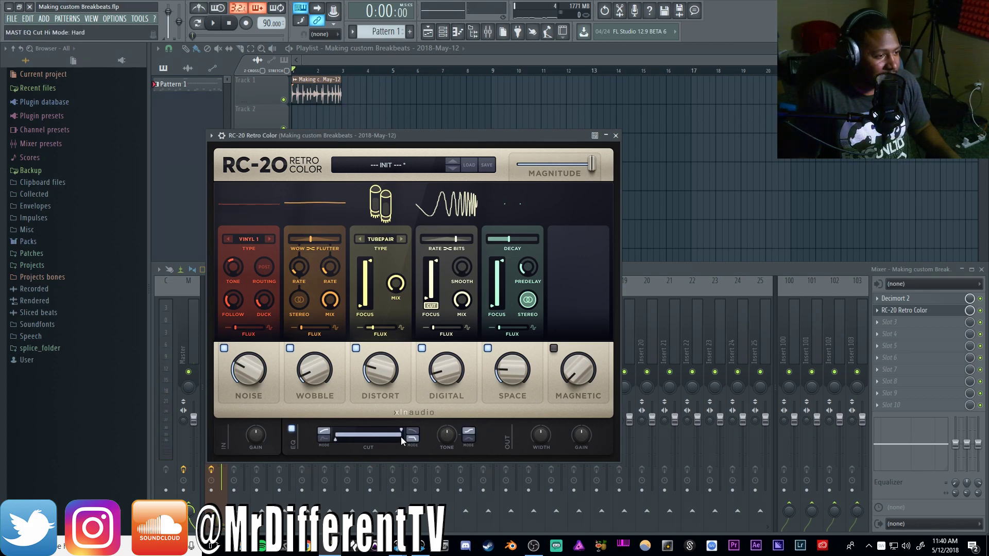
key("space")
left_click_drag(402, 432, 390, 433)
Close RC-20 and move the clip's channel settings up to reveal its waveform
left_click(615, 136)
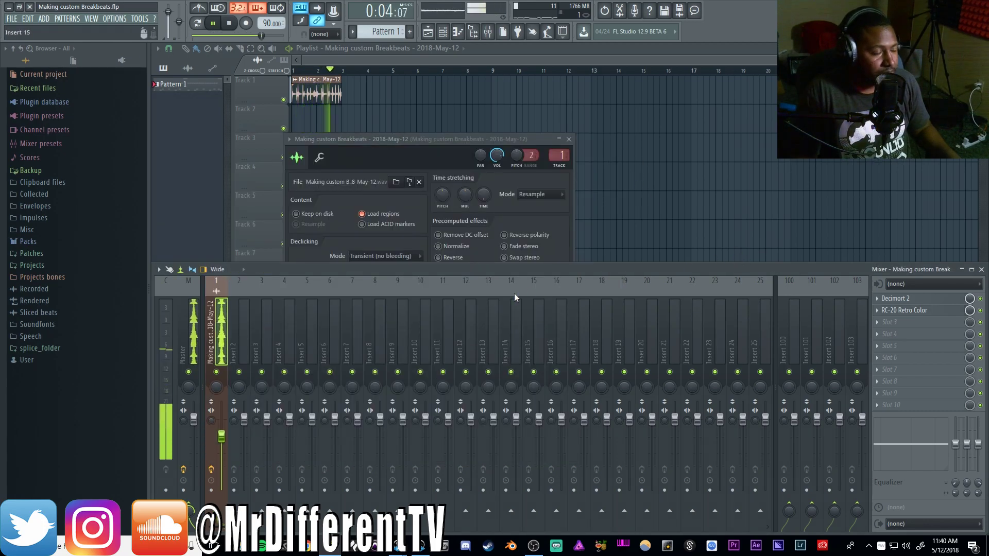
key("space")
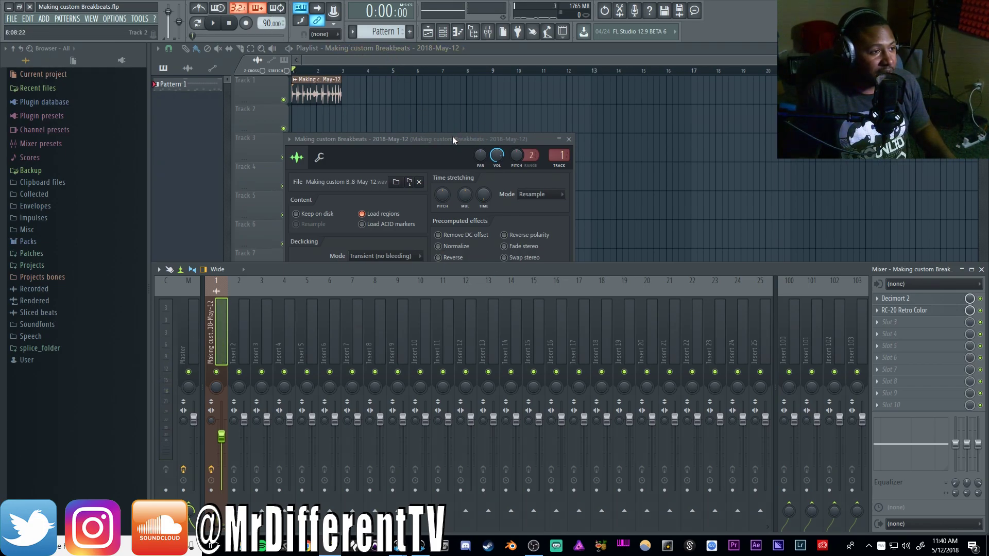
left_click_drag(453, 139, 579, 98)
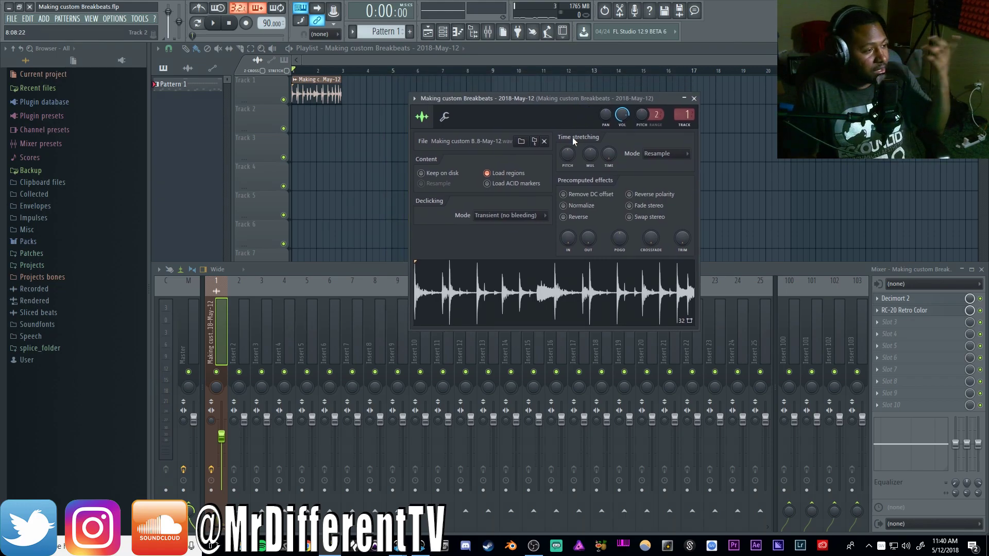
Play the processed breakbeat, then drag the project tempo up from 90 BPM
key("space")
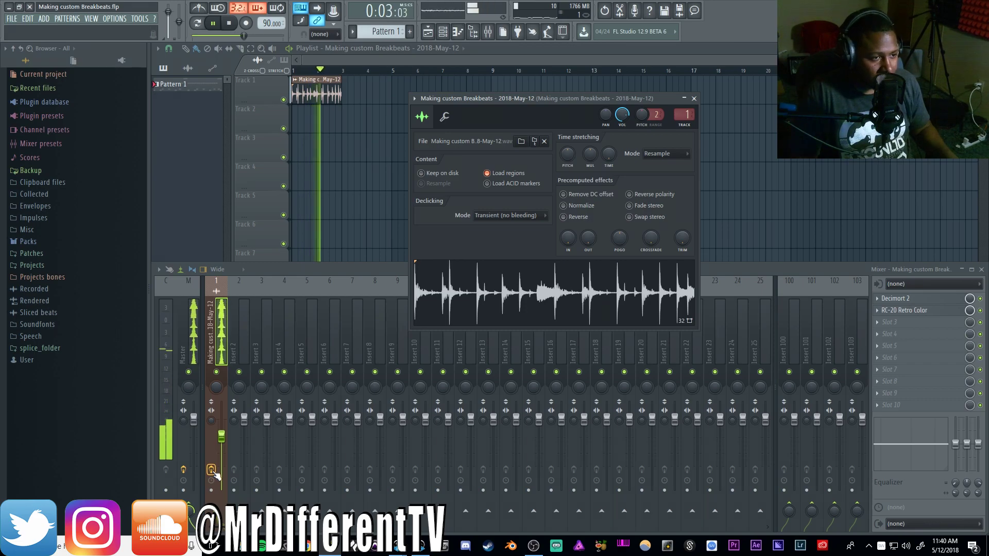
key("space")
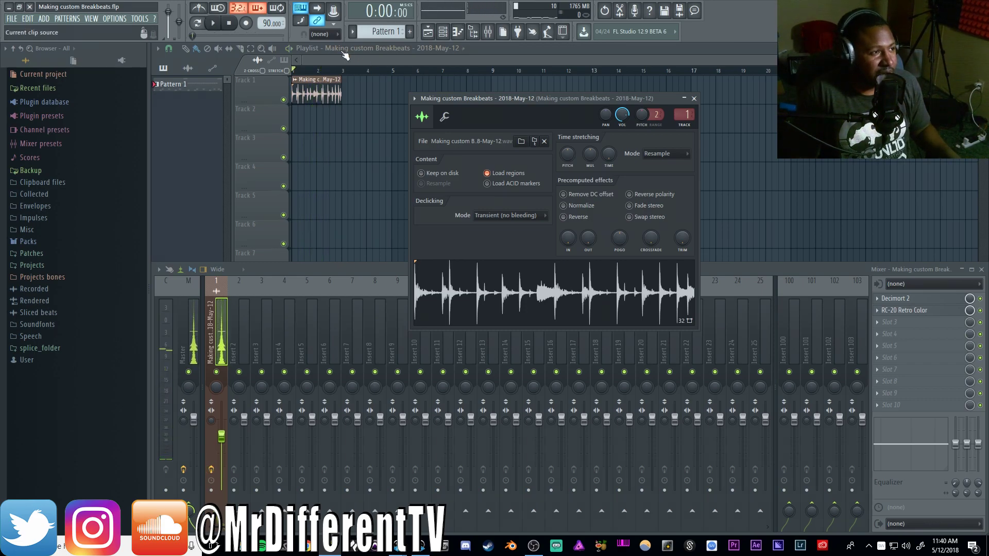
left_click_drag(265, 21, 264, 2)
Reset the project tempo to 90 BPM from the preset tempo list
key("space")
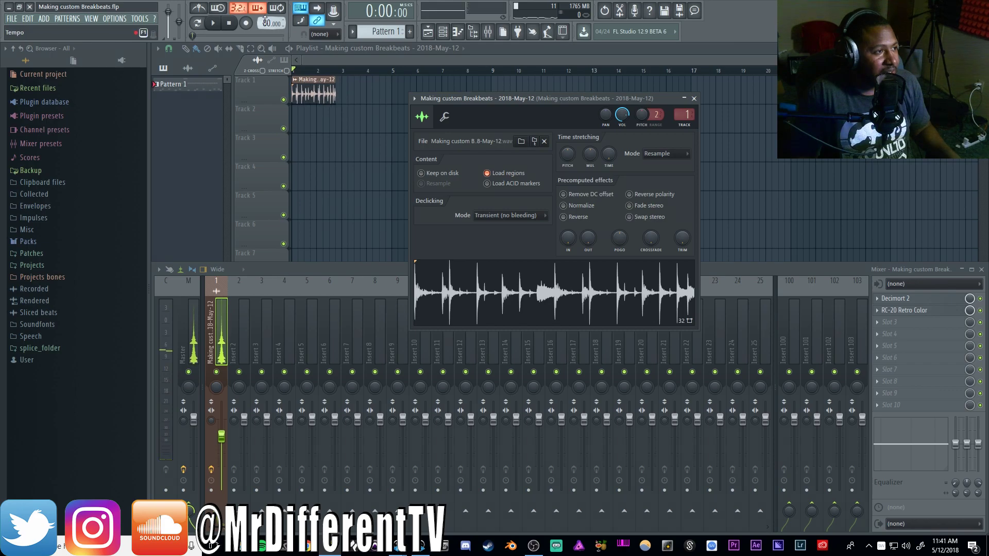
right_click(266, 23)
left_click(370, 50)
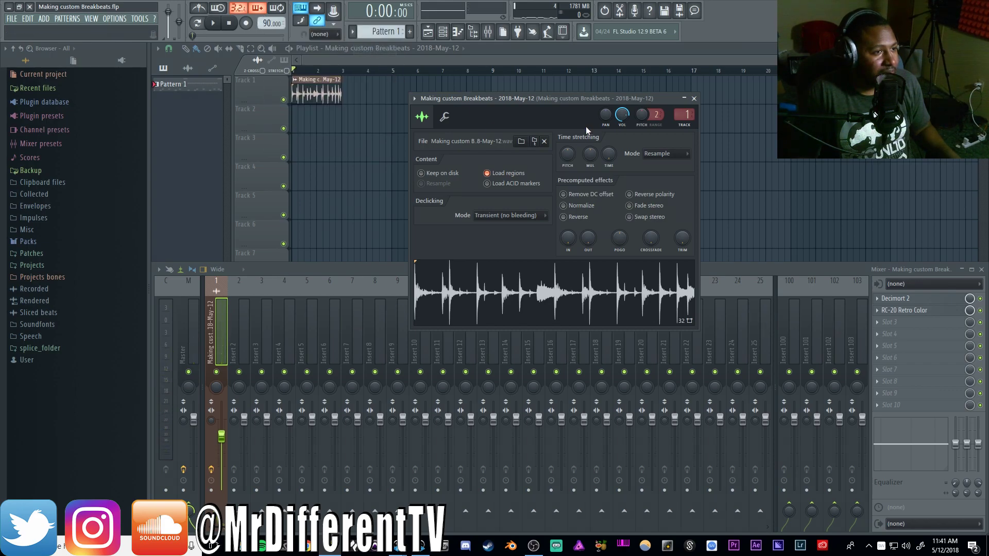
Time-stretch the breakbeat clip with the TIME knob so it extends to about bar 5
left_click_drag(609, 153, 609, 133)
key("space")
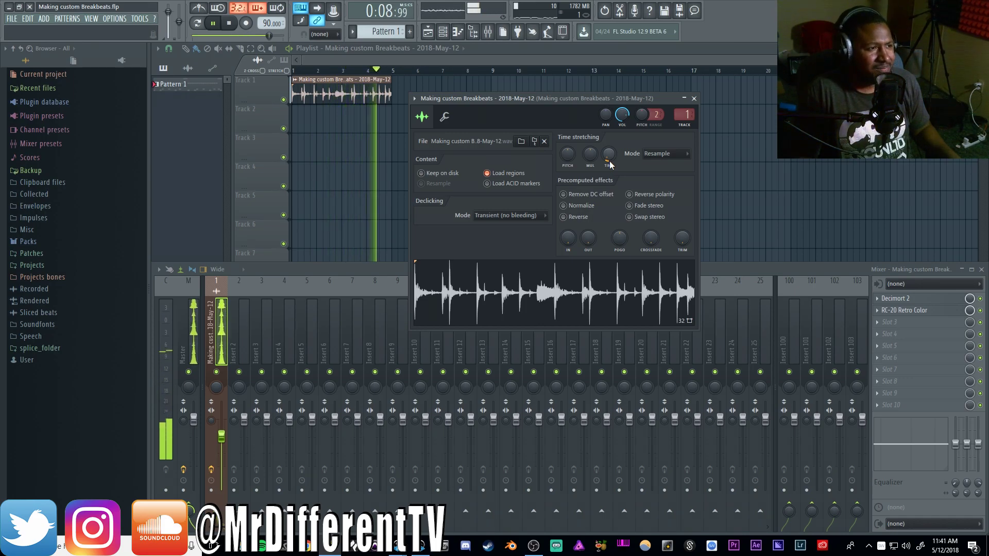
key("space")
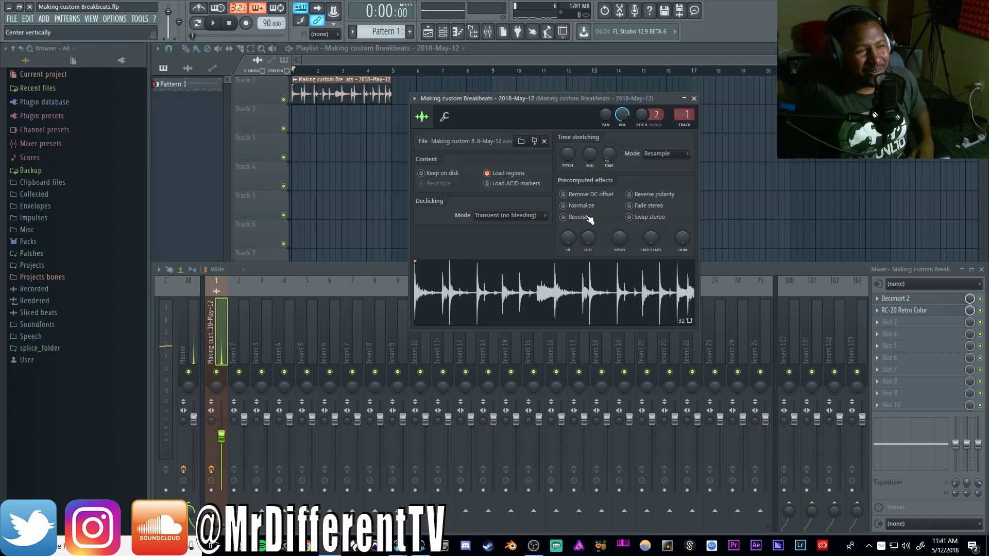